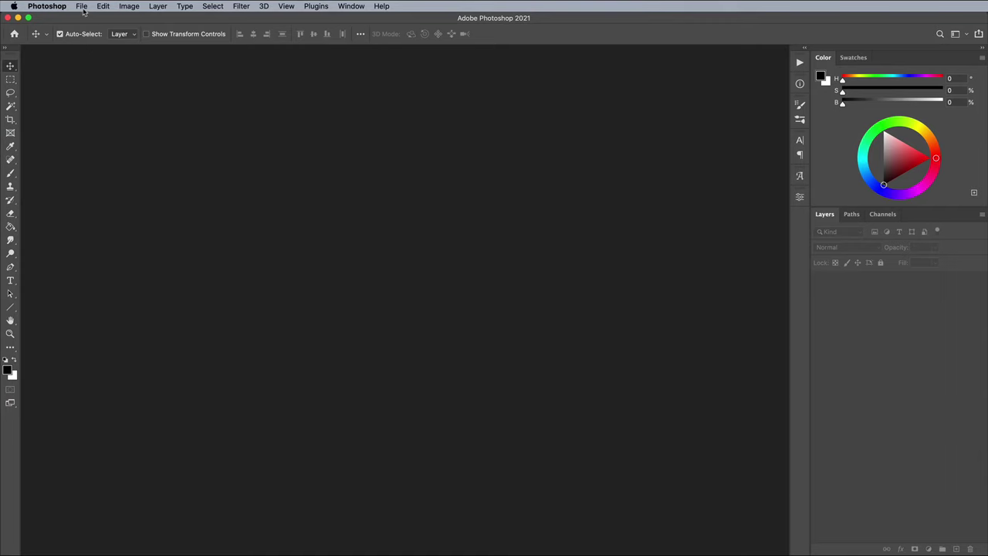
Create a new white 3000×3000 px document.
left_click(83, 11)
left_click(83, 18)
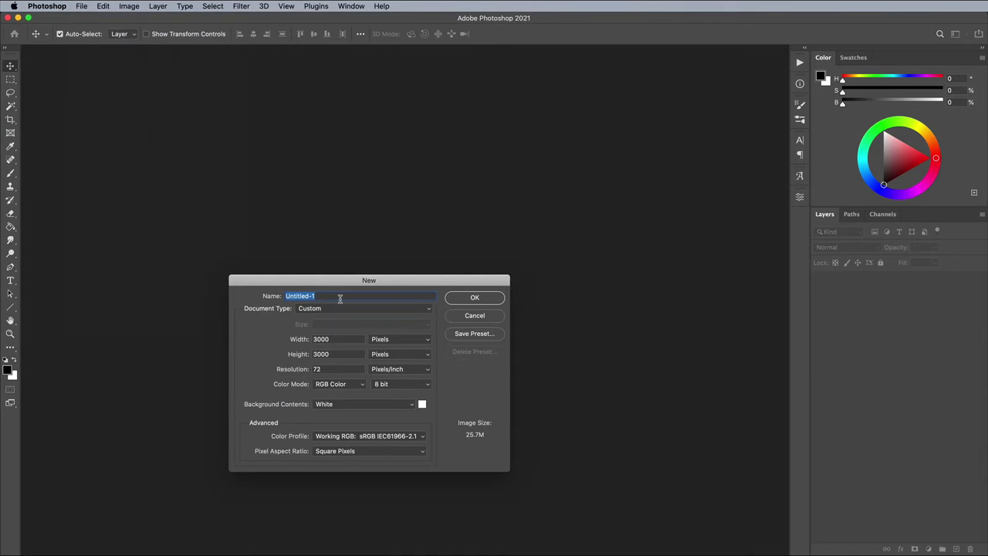
left_click(340, 338)
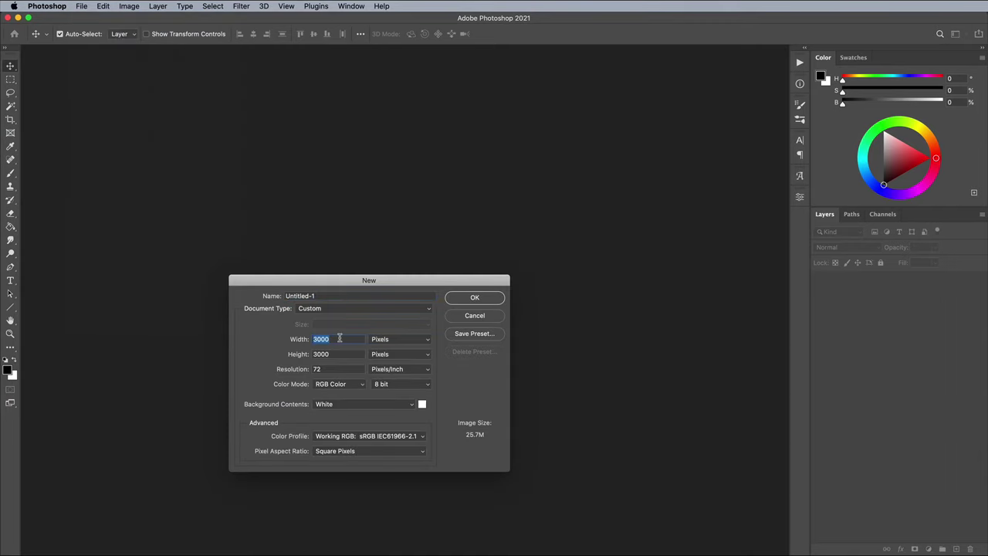
left_click(473, 298)
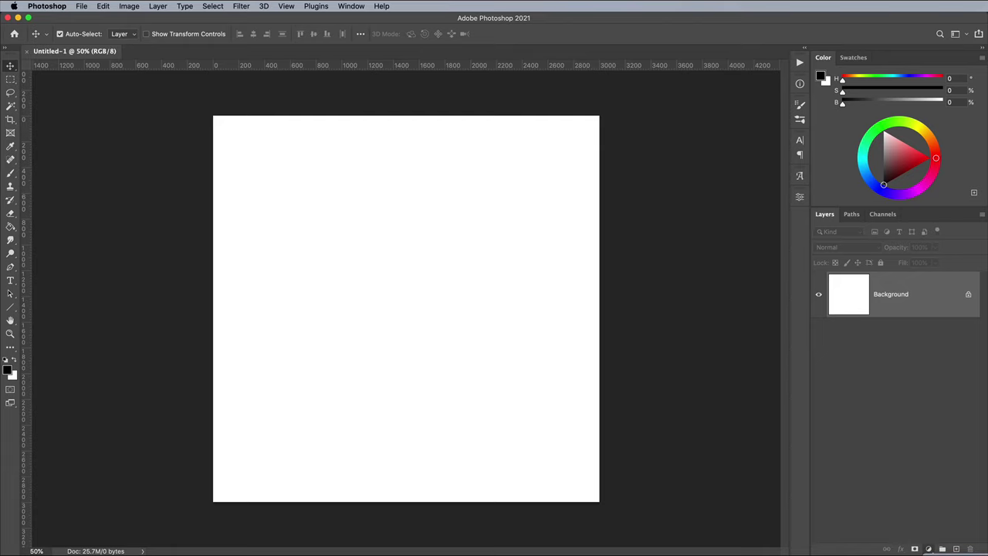
Add a Solid Color fill layer in brown #8e6d5e.
left_click(927, 549)
left_click(847, 276)
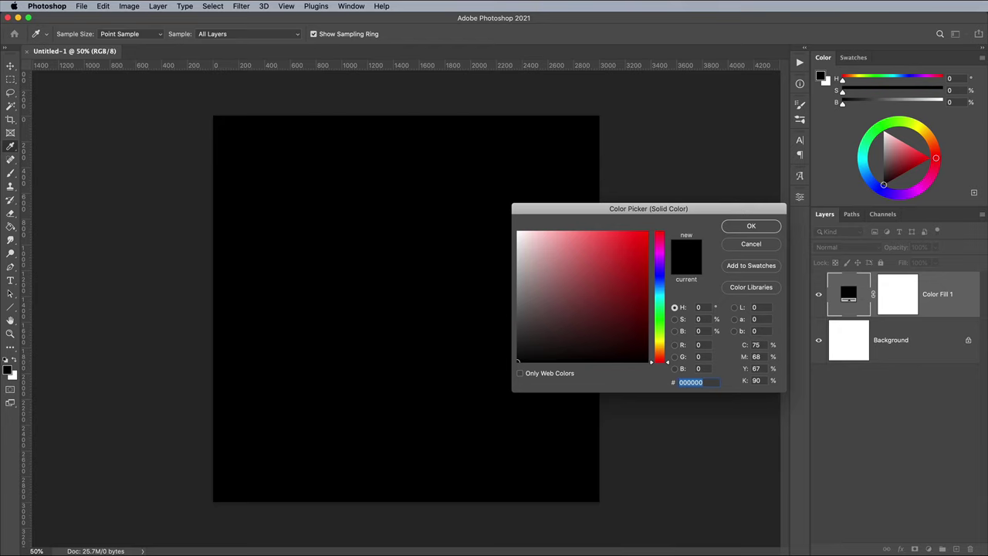
type("8e6")
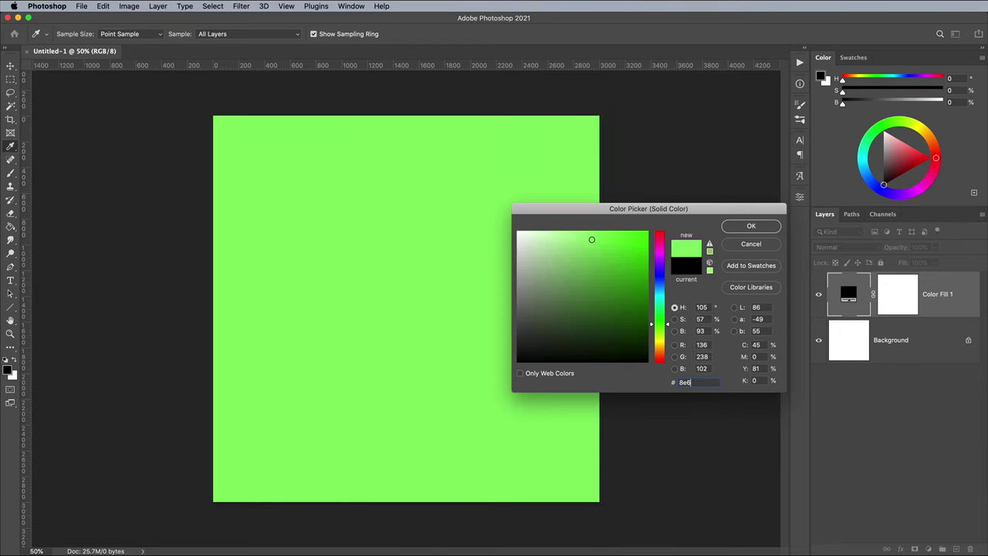
type("d5e")
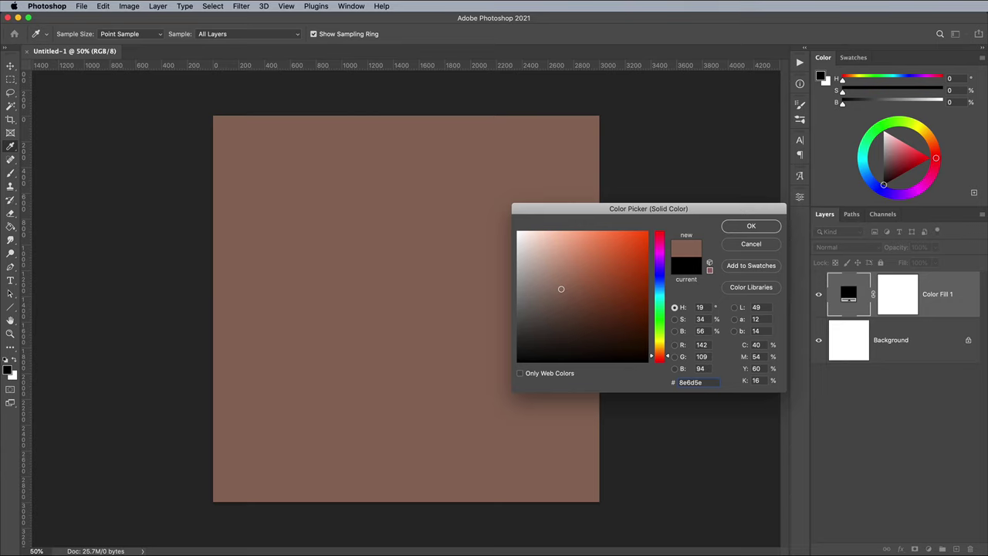
key("Return")
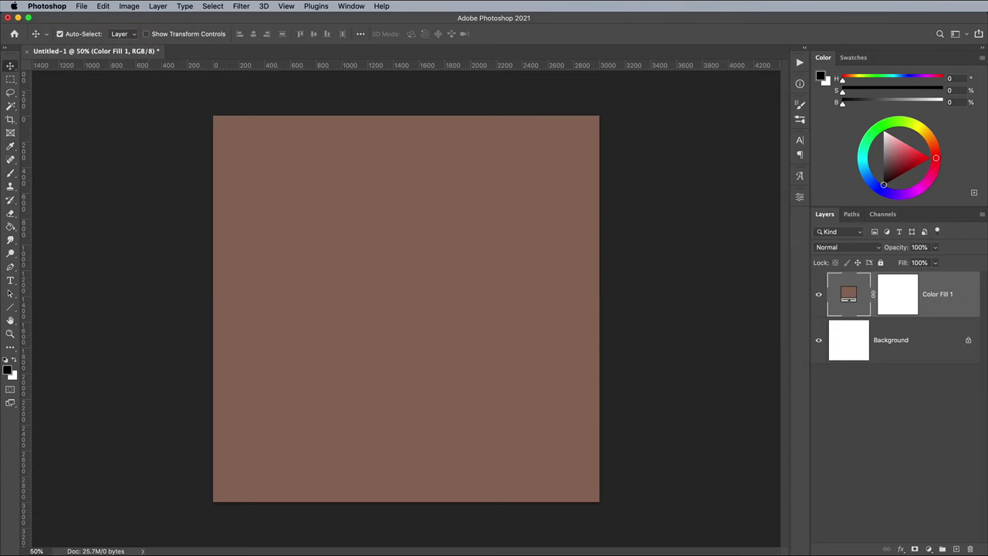
Add a new empty Layer 1 and convert it for smart filters.
left_click(957, 549)
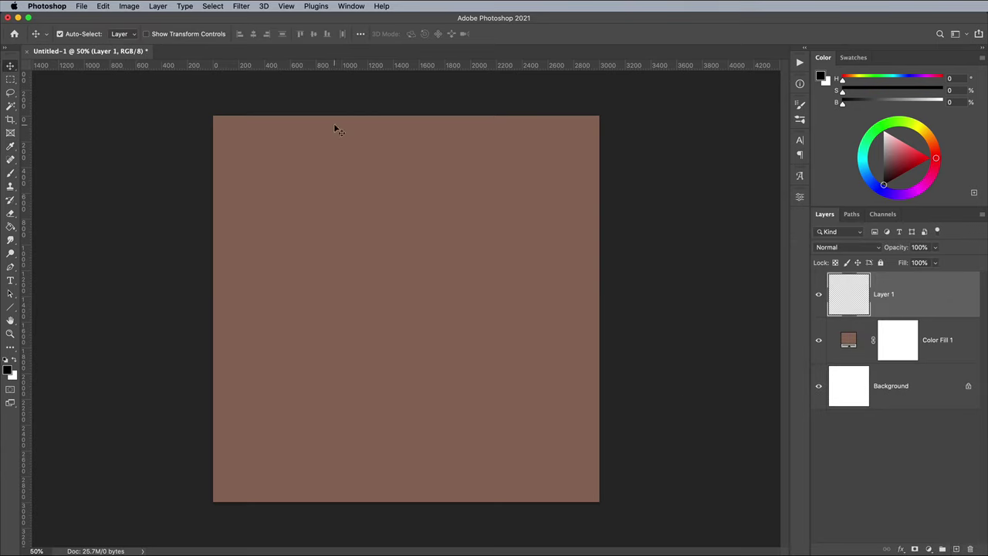
left_click(243, 6)
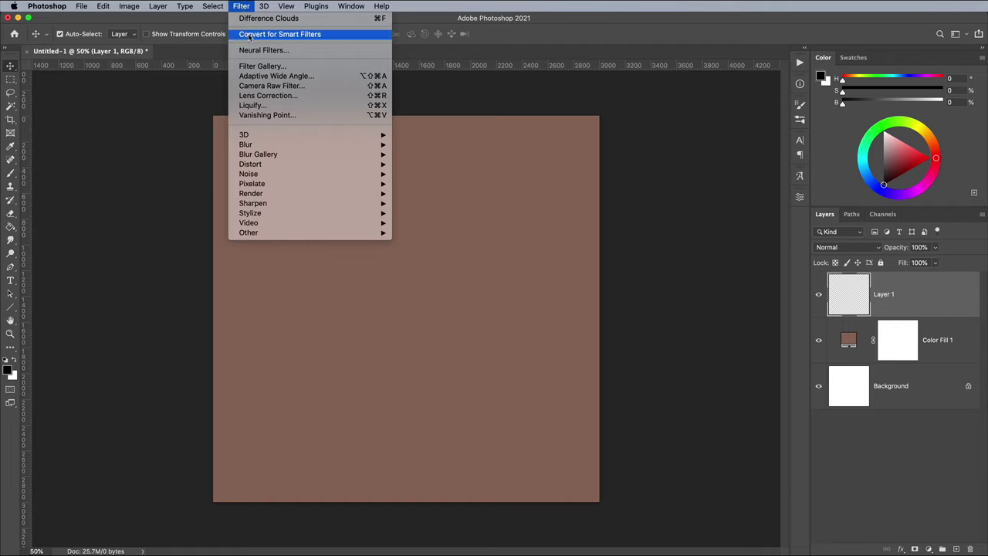
left_click(249, 34)
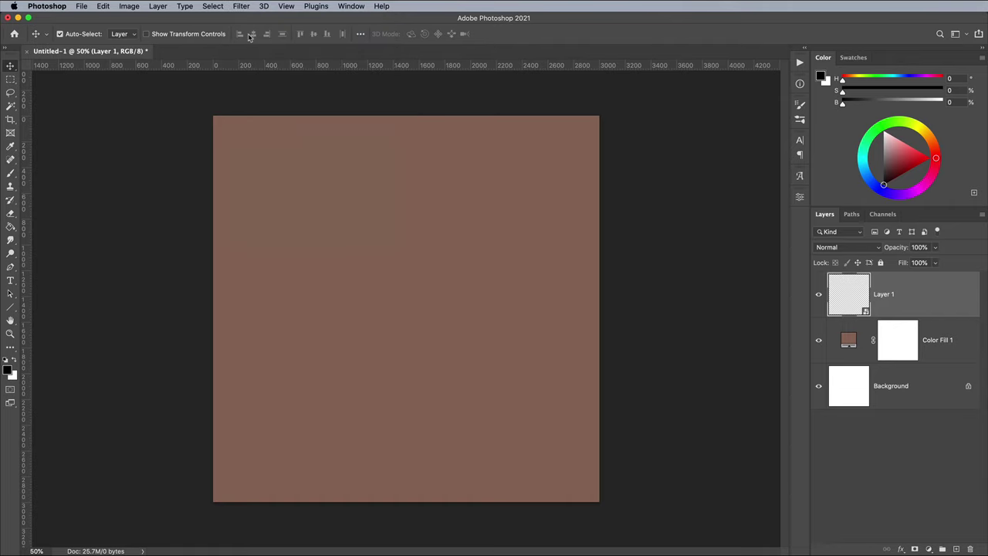
Render Clouds and then Difference Clouds as smart filters on Layer 1.
left_click(241, 6)
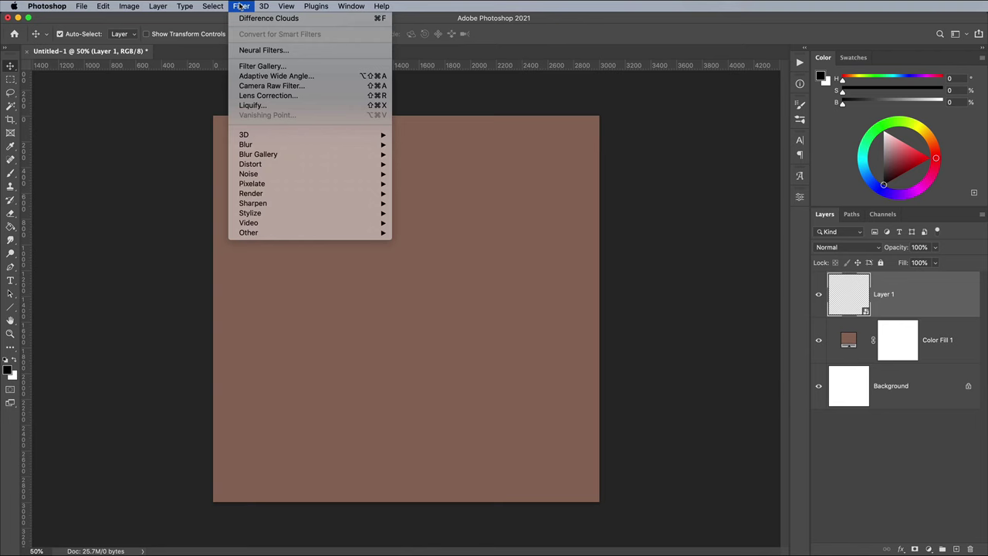
mouse_move(279, 195)
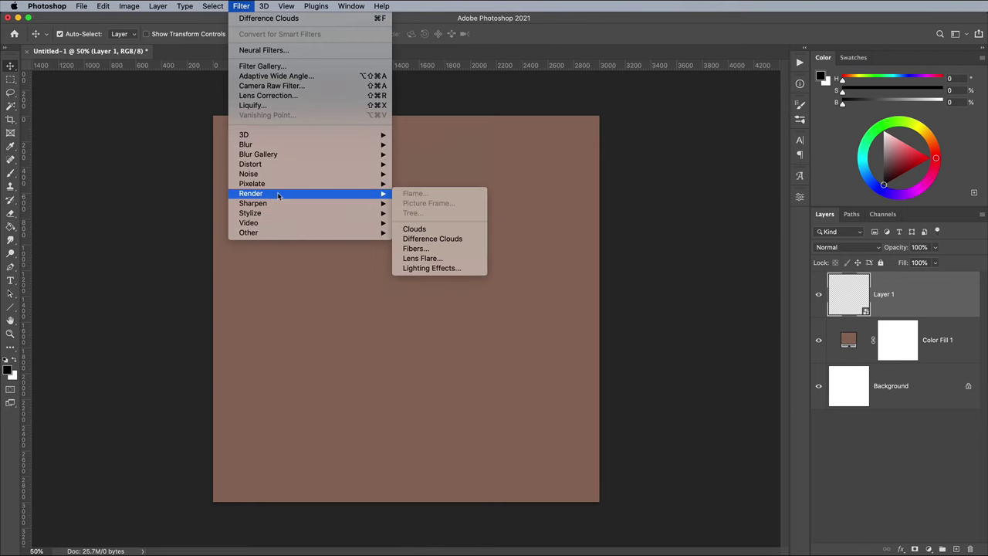
left_click(410, 229)
left_click(242, 6)
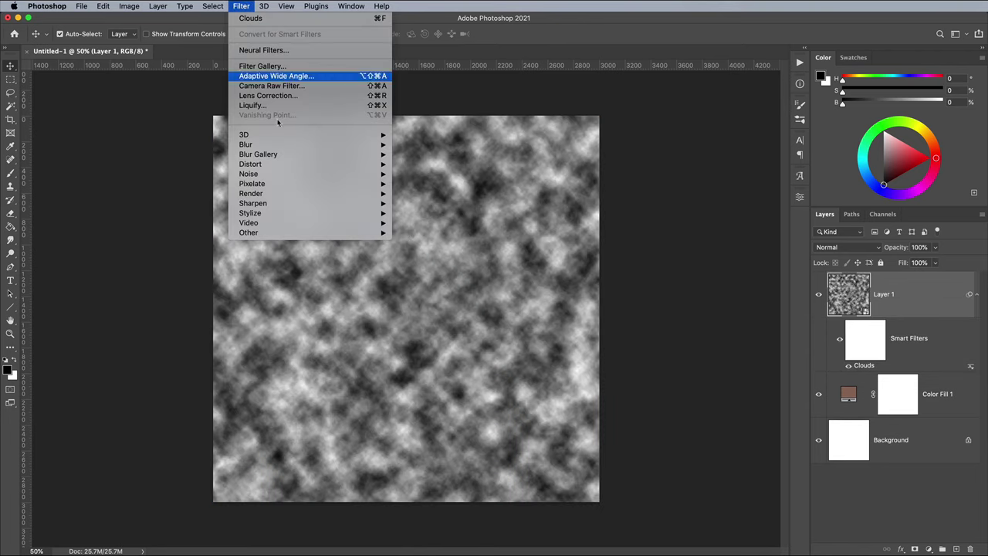
mouse_move(293, 194)
left_click(427, 240)
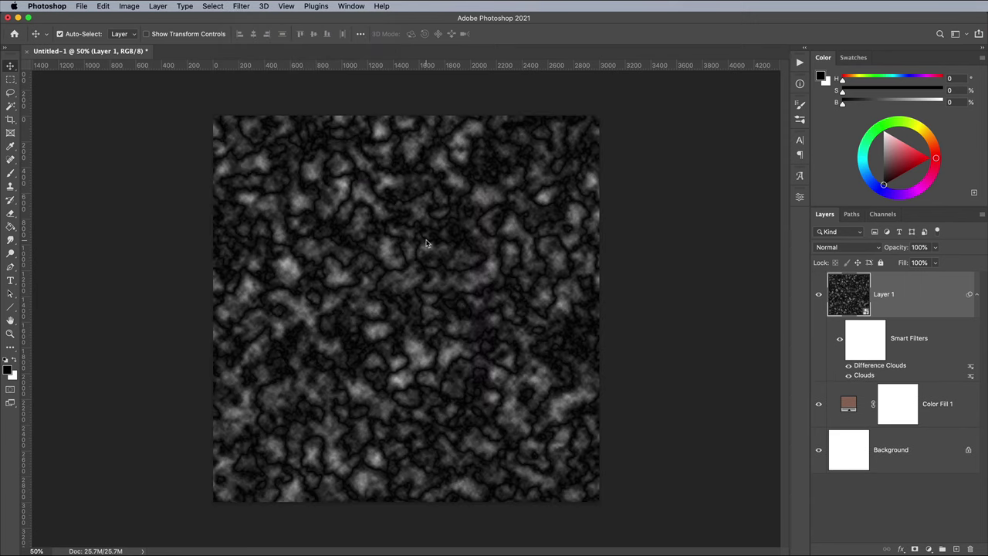
Add a 140 px Motion Blur smart filter to Layer 1.
left_click(245, 6)
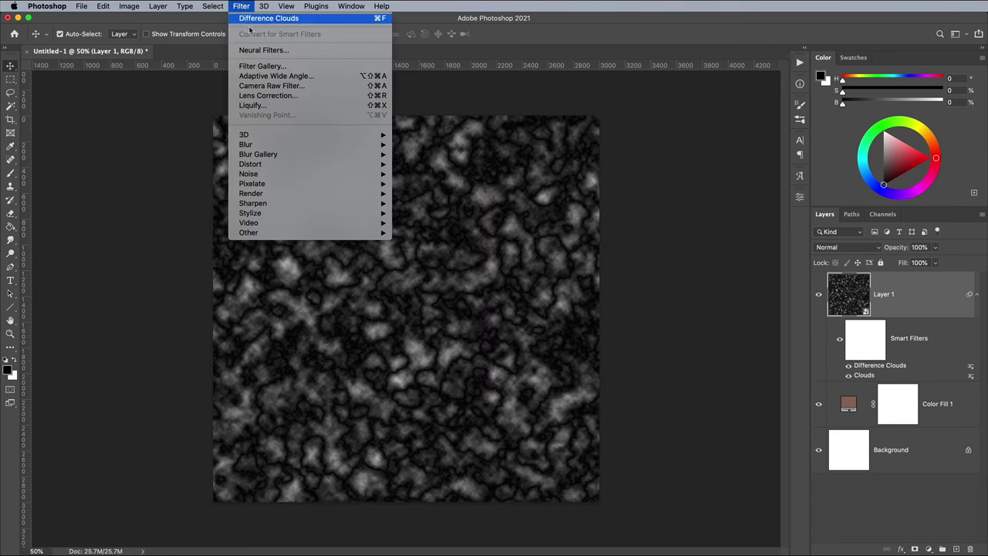
mouse_move(287, 145)
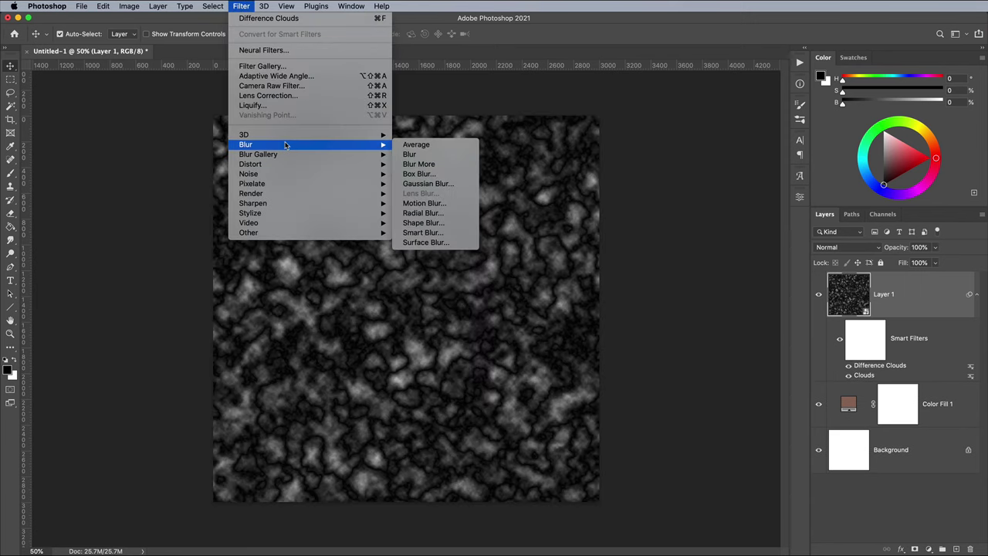
left_click(441, 202)
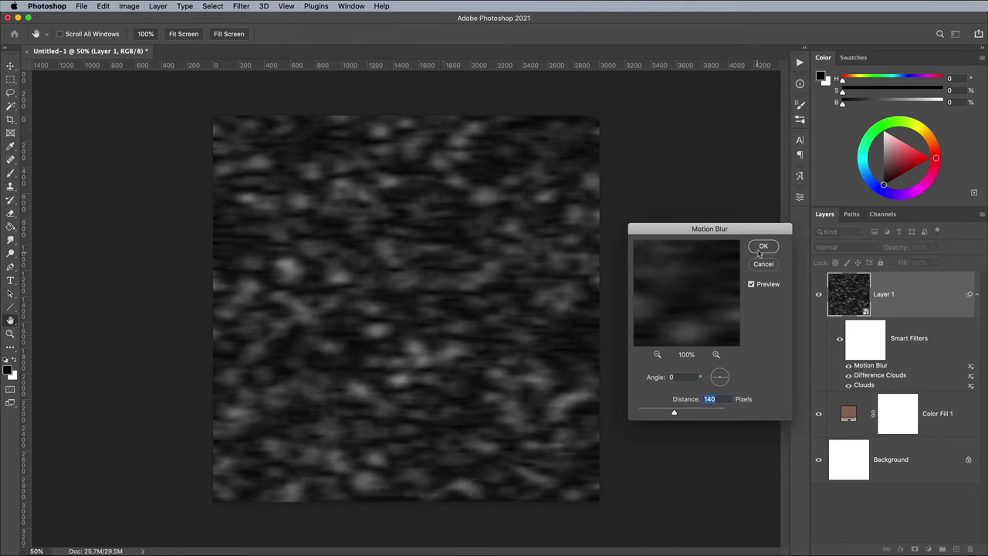
left_click(761, 247)
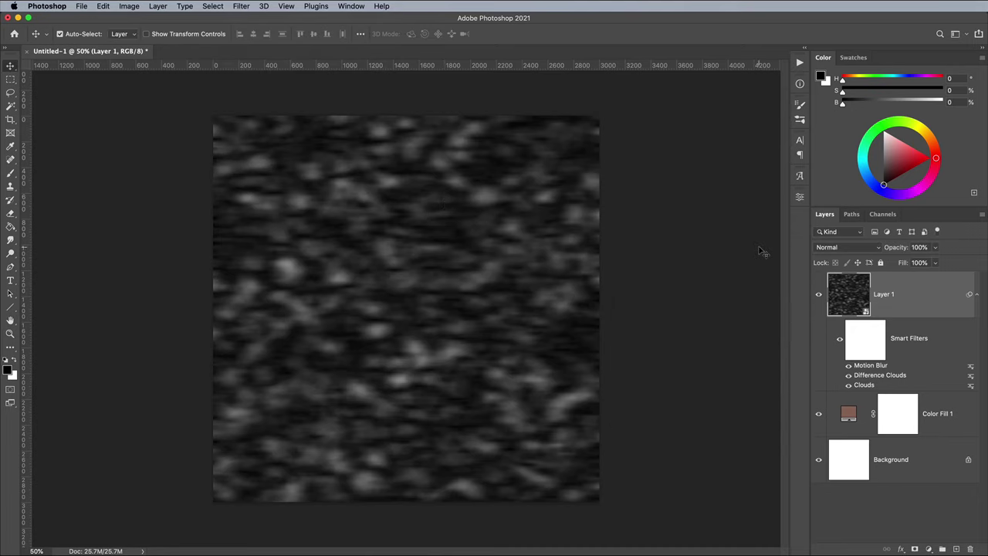
Pixelate Layer 1 with a Mosaic filter of cell size 30.
left_click(241, 6)
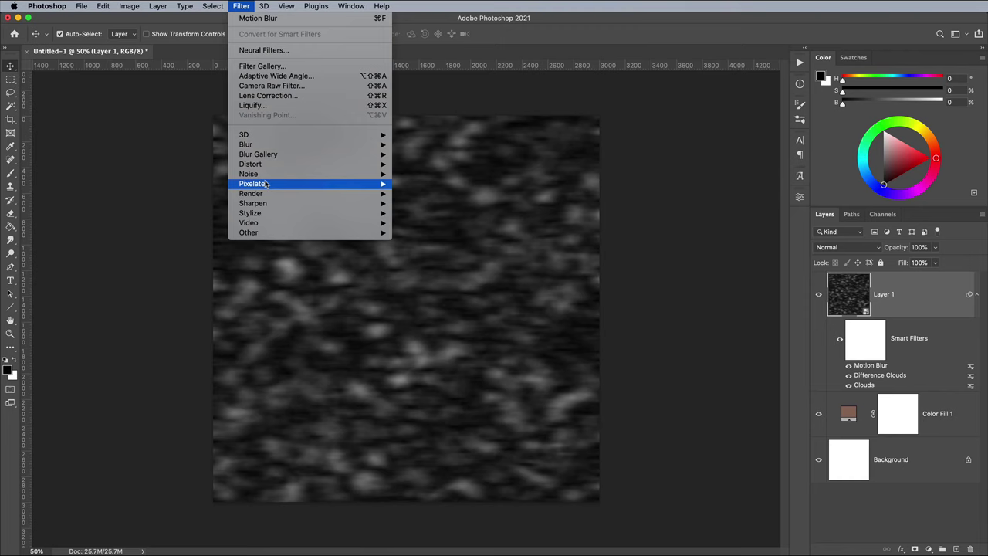
mouse_move(265, 184)
left_click(423, 233)
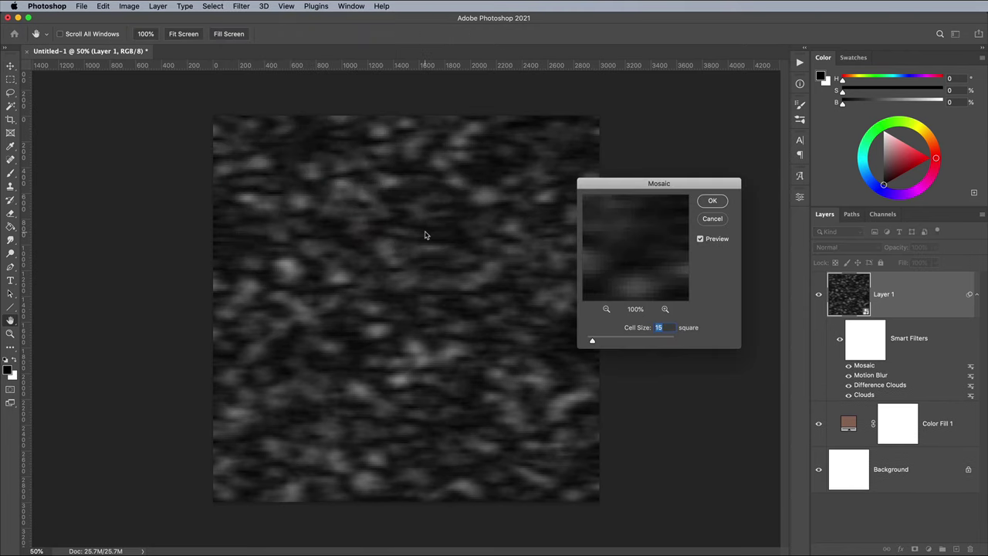
type("30")
key("Return")
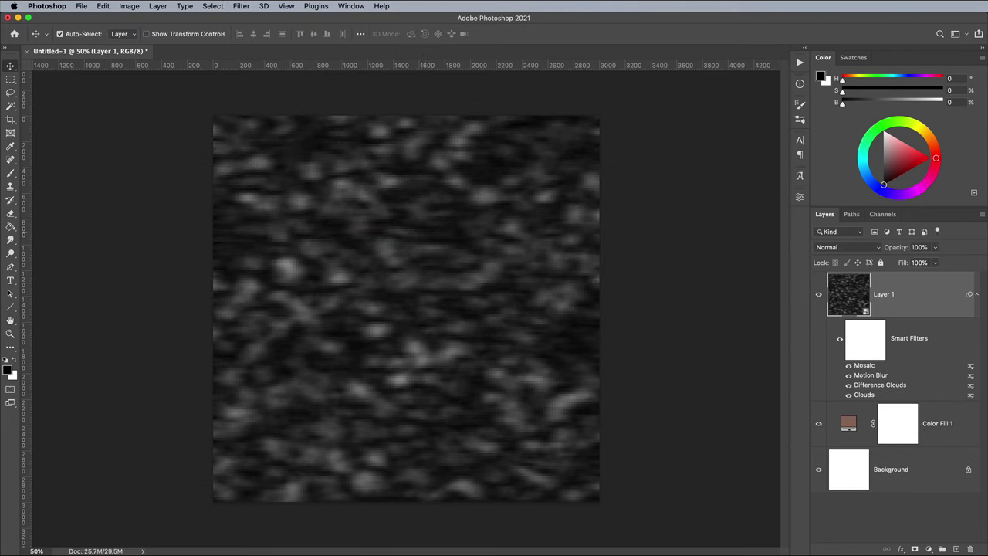
left_click(131, 7)
Apply a Threshold at level 44 to Layer 1 and view it at 100%.
mouse_move(147, 36)
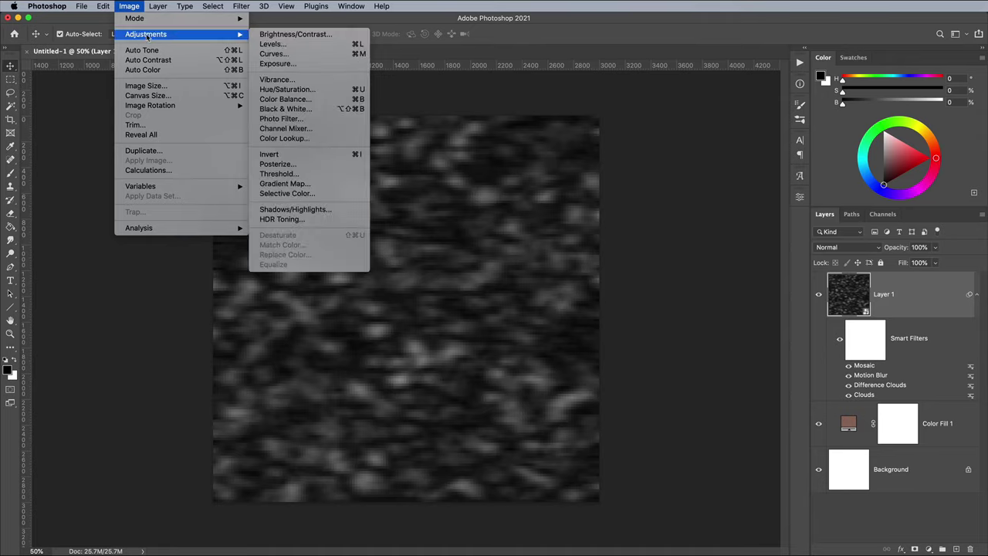
left_click(283, 173)
left_click_drag(635, 288, 593, 290)
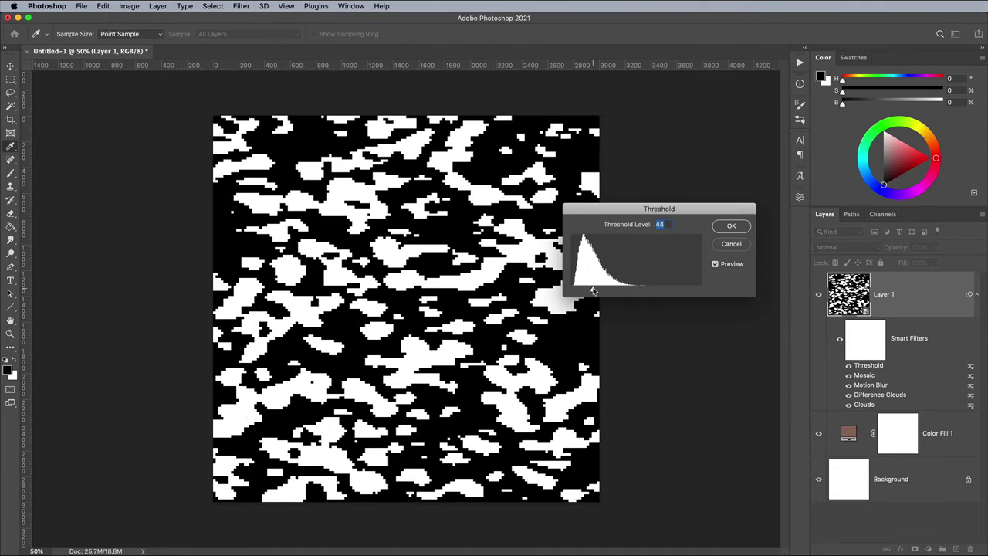
left_click(731, 226)
key("super+equal")
key("super+equal")
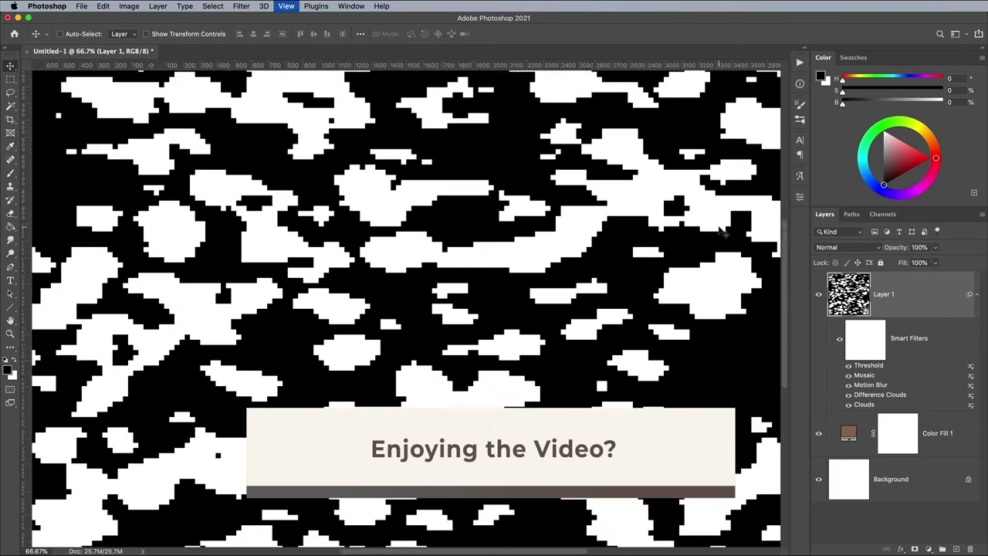
key("super+equal")
Set Layer 1's Blend If black slider to 1 so black drops out.
double_click(909, 297)
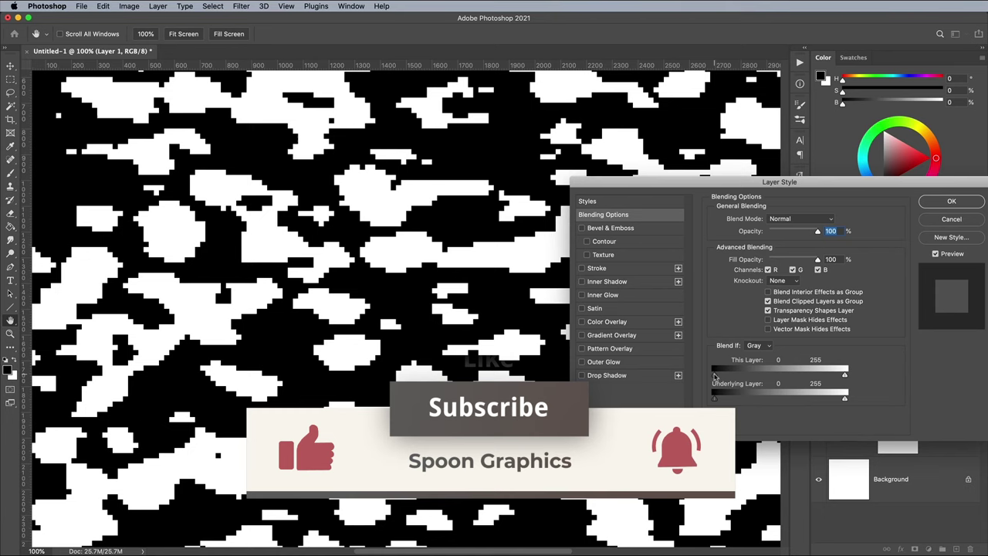
left_click_drag(715, 376, 716, 377)
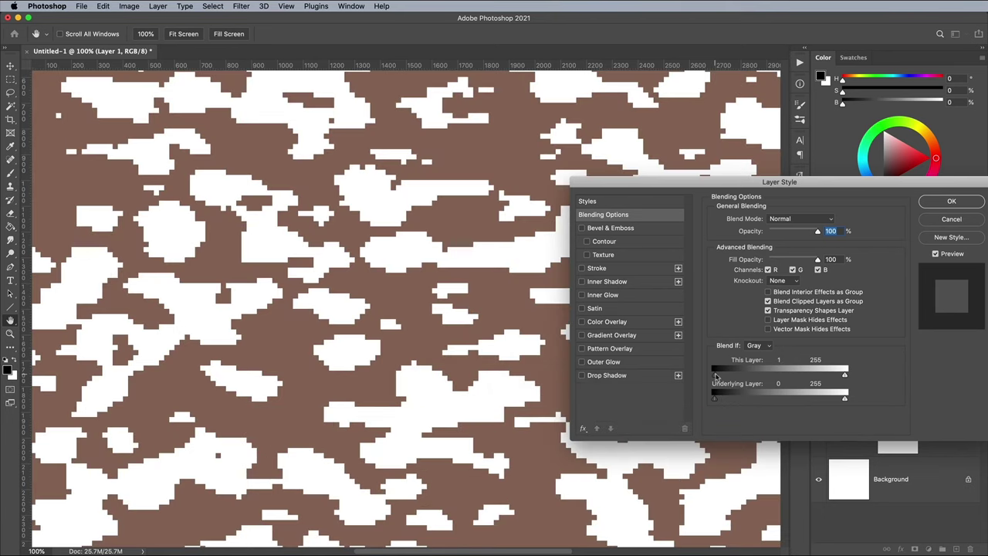
left_click(925, 205)
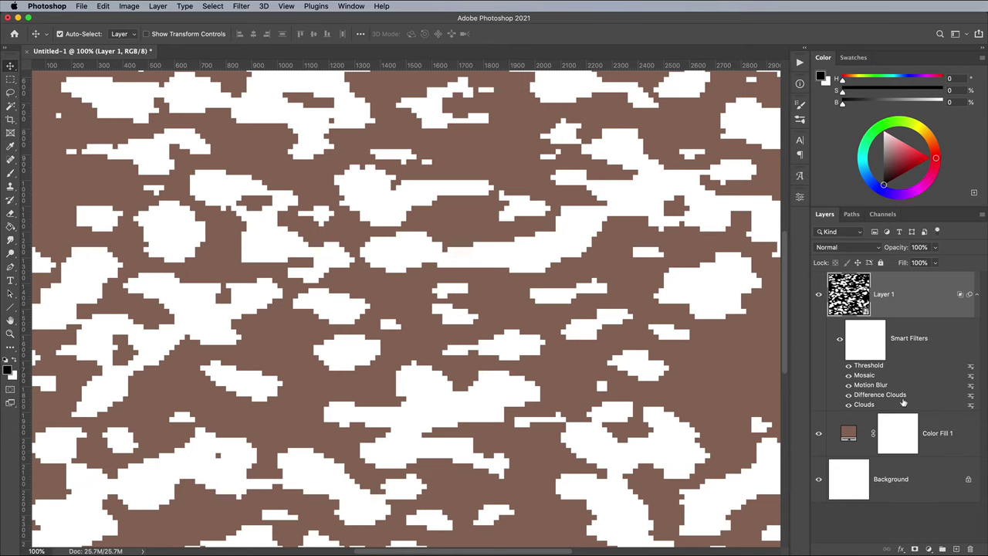
Add a second Solid Color fill layer in dark green #3f5149.
left_click(927, 548)
left_click(846, 276)
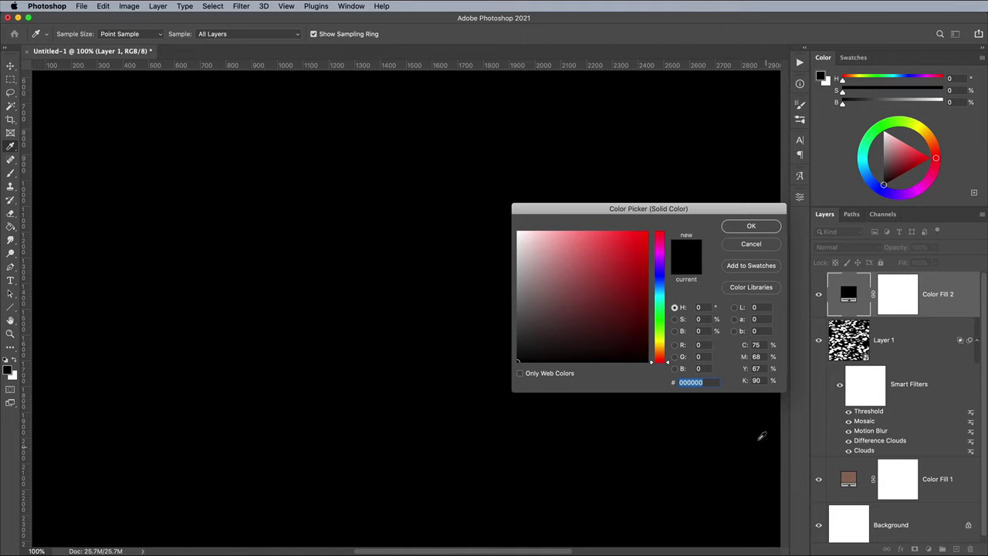
type("3f5149")
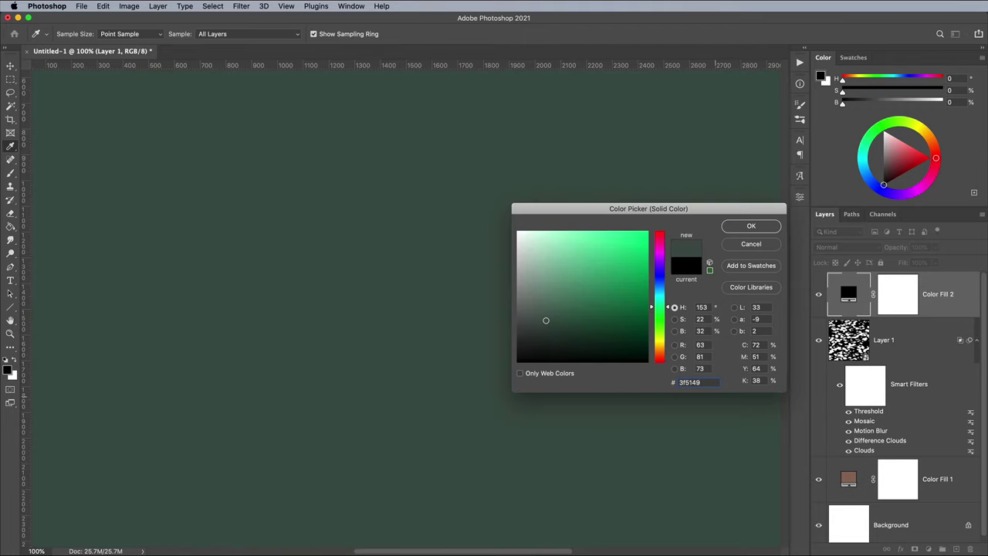
key("Return")
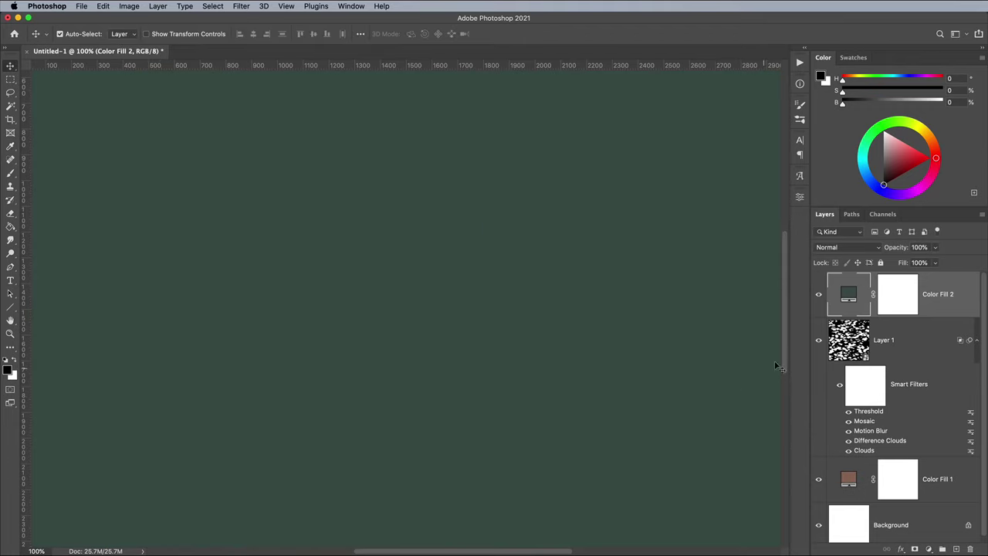
Set the green fill to Multiply, clip it to Layer 1, and select Layer 1.
left_click(849, 247)
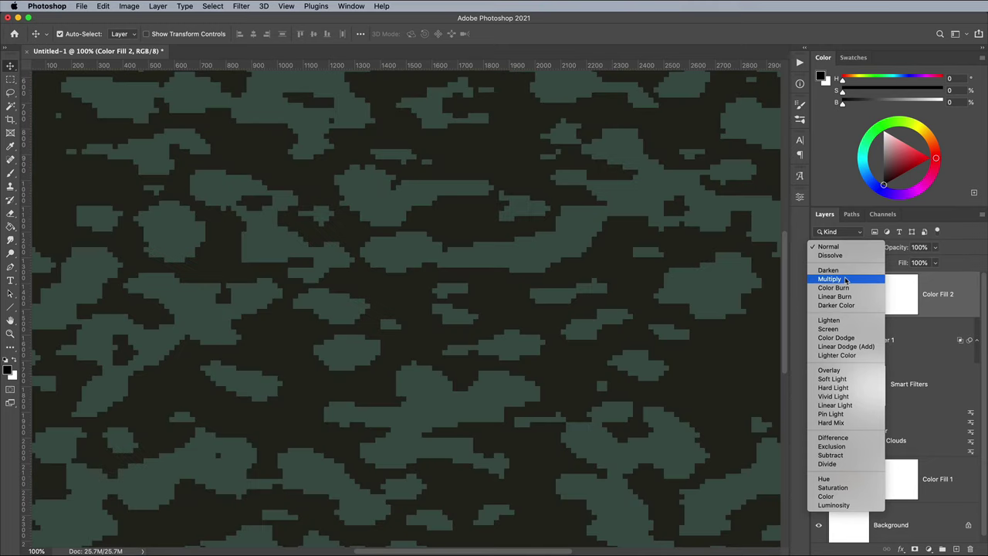
left_click(841, 279)
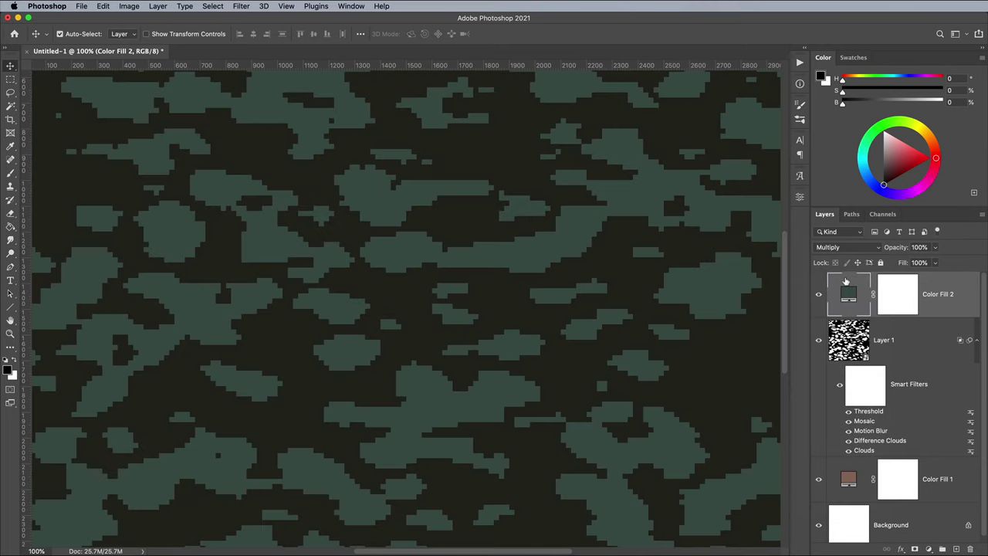
left_click(929, 314, "alt")
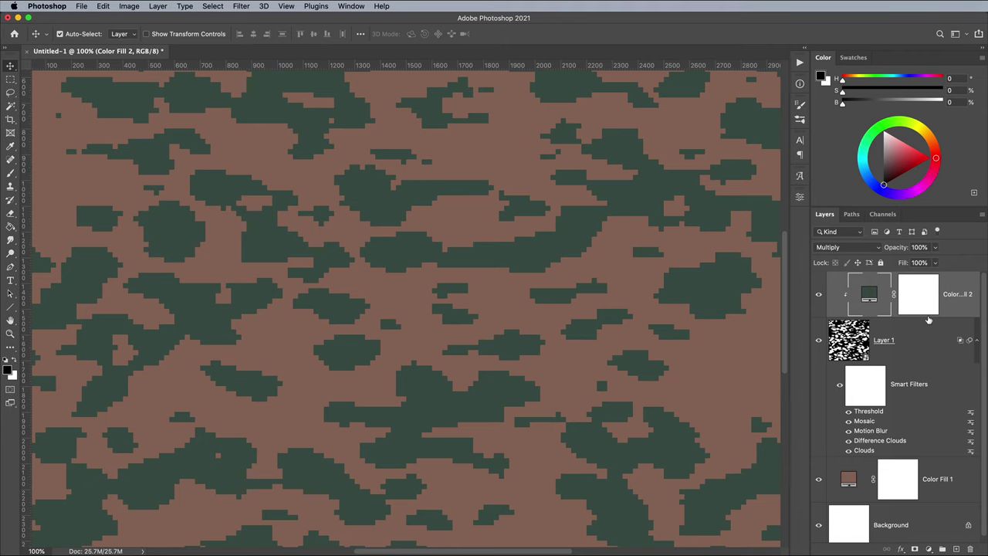
key("super+minus")
key("super+minus")
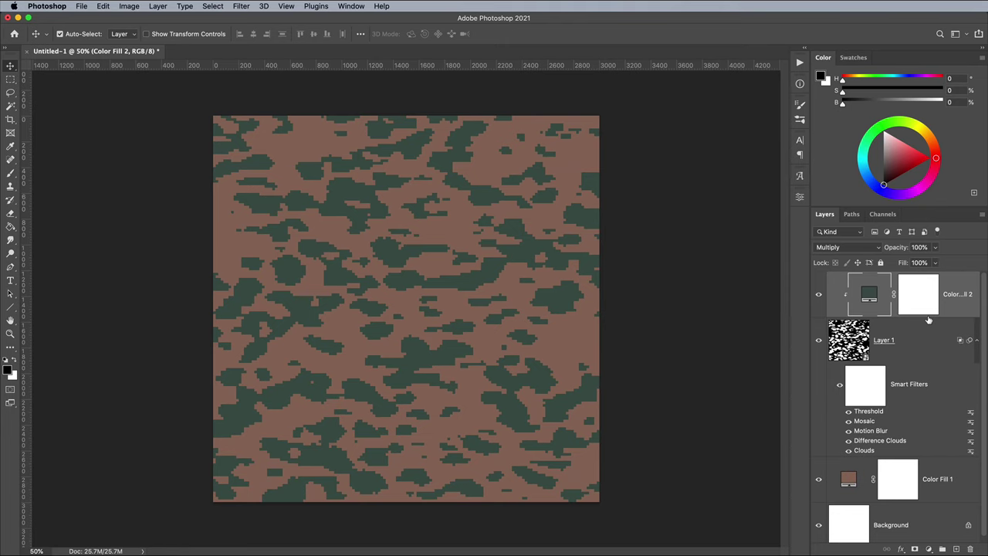
left_click(914, 345)
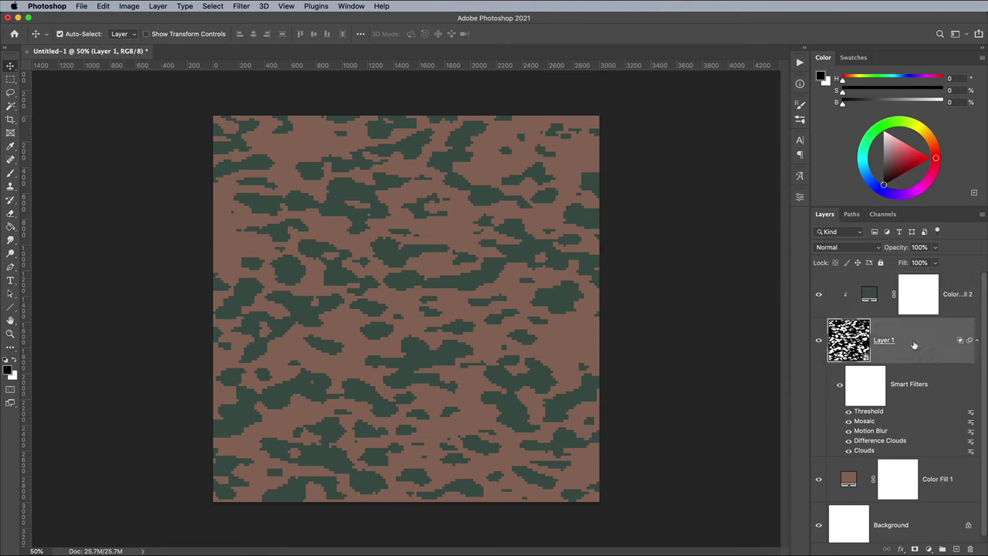
Duplicate Layer 1 and name the copy 'Layer 1 details'.
key("super+j")
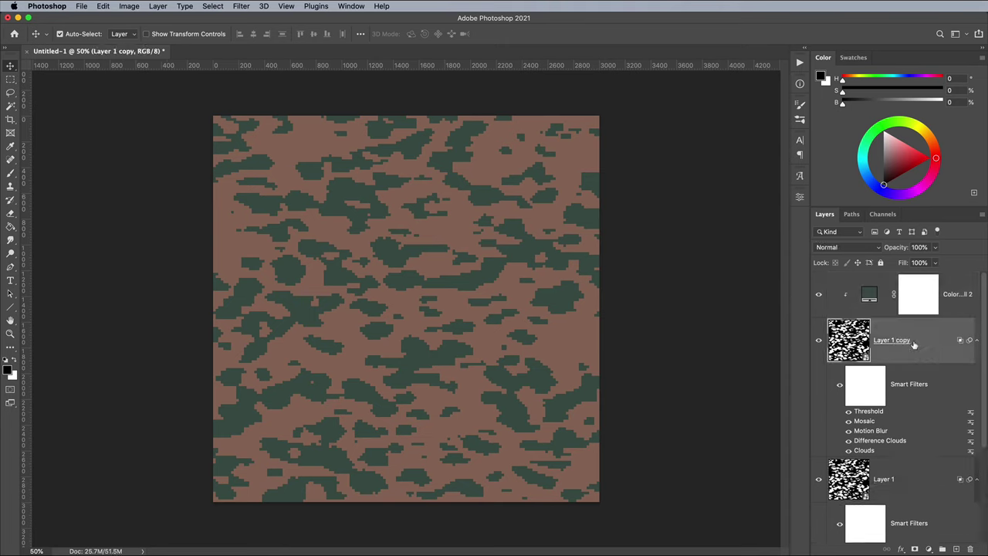
double_click(914, 344)
type("Layer 1 det")
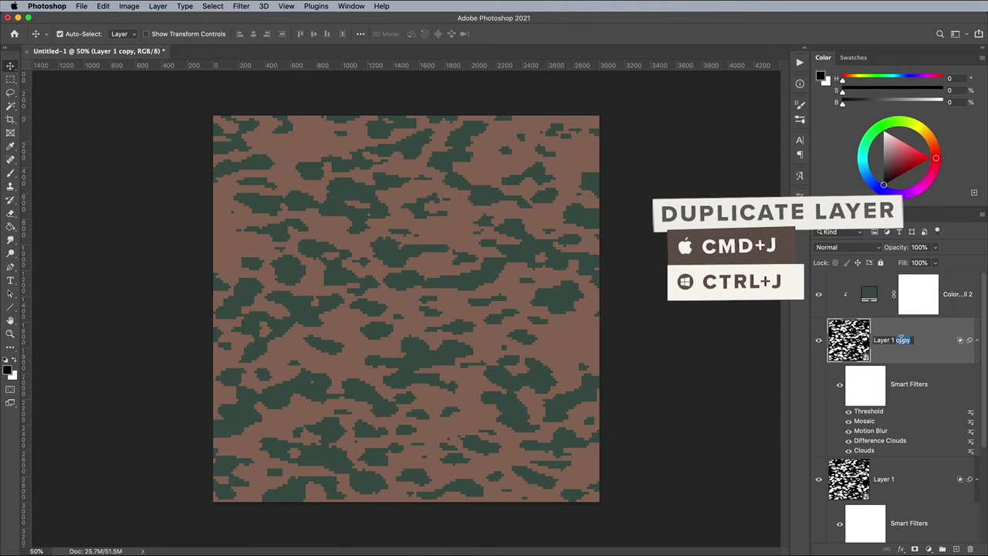
type("ails")
key("Return")
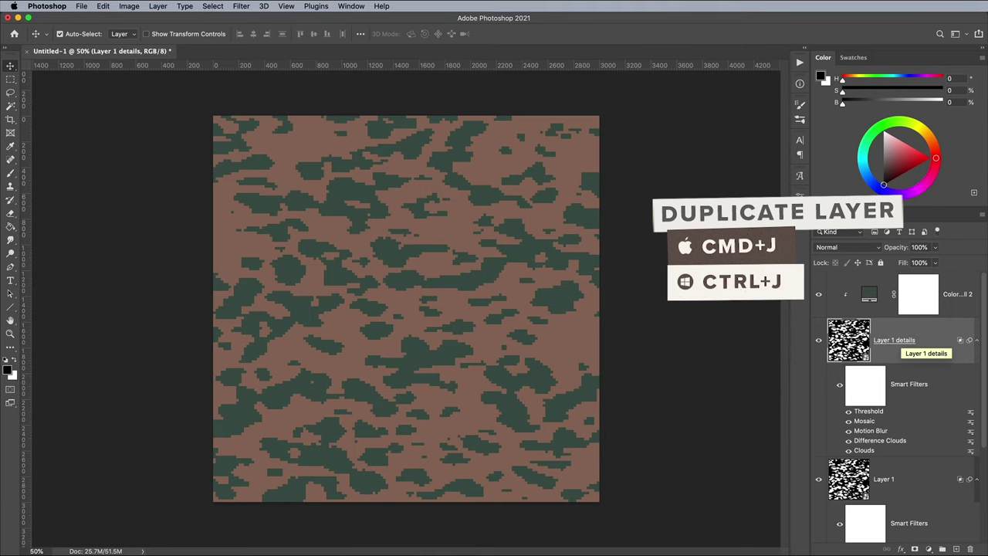
Set the copy's Mosaic cell size to 10 and clip it to Layer 1 at 200% zoom.
double_click(865, 420)
type("10")
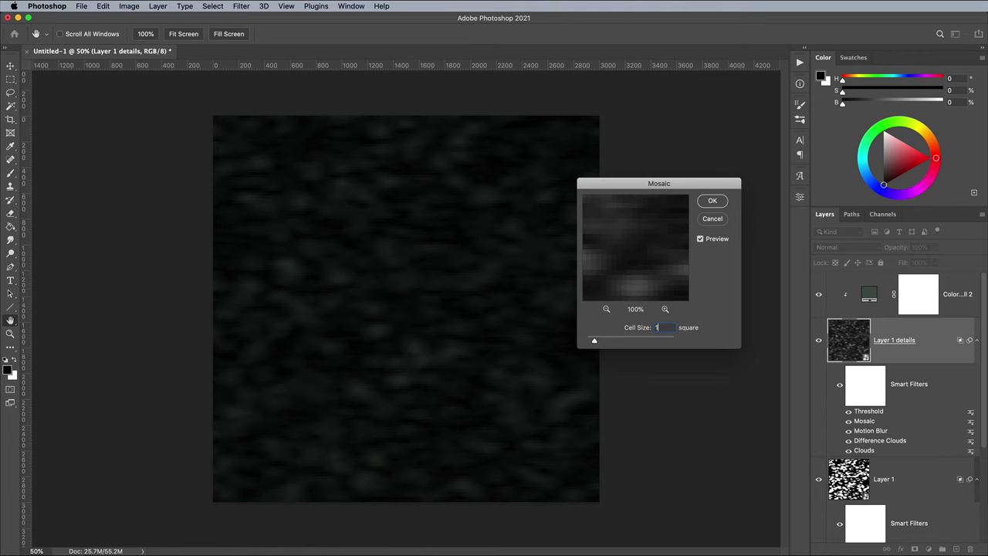
key("Return")
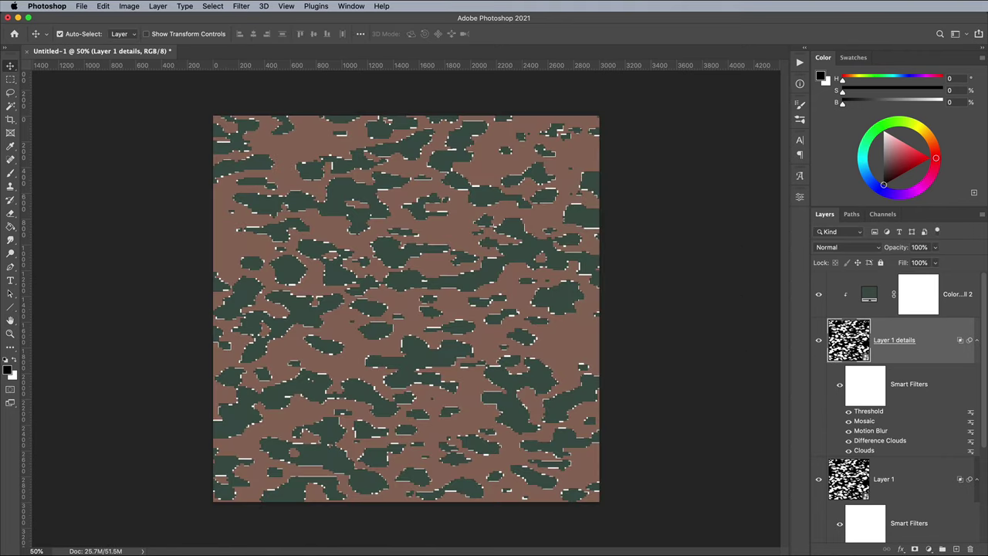
key("super+1")
key("super+plus")
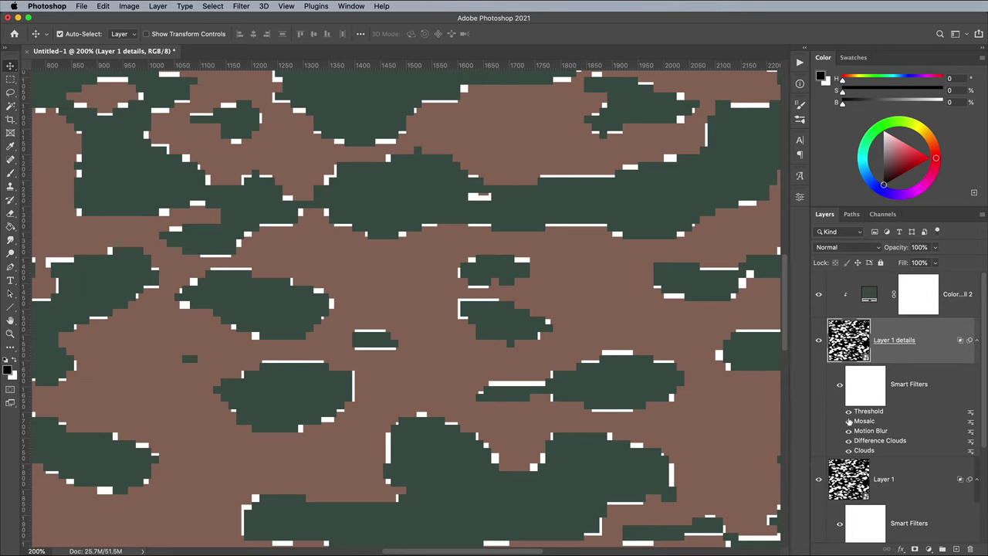
left_click(897, 453, "alt")
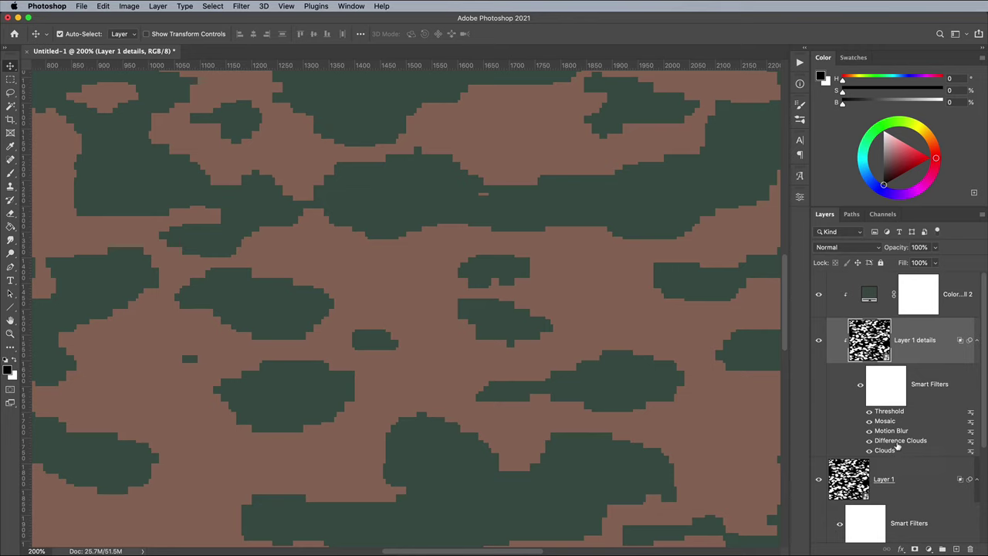
On Layer 1 details, regenerate Difference Clouds, disable Motion Blur, and raise Threshold to 58.
double_click(898, 441)
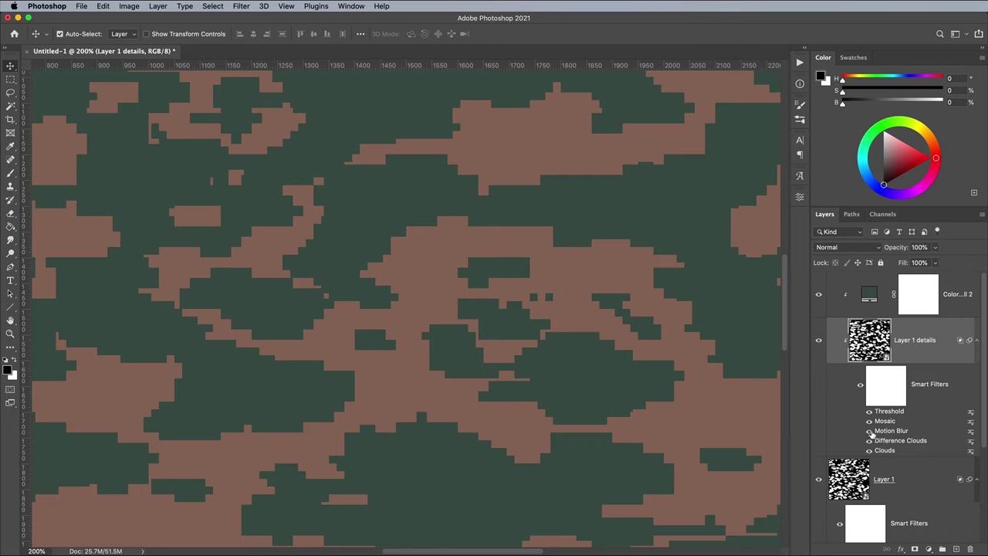
left_click(869, 431)
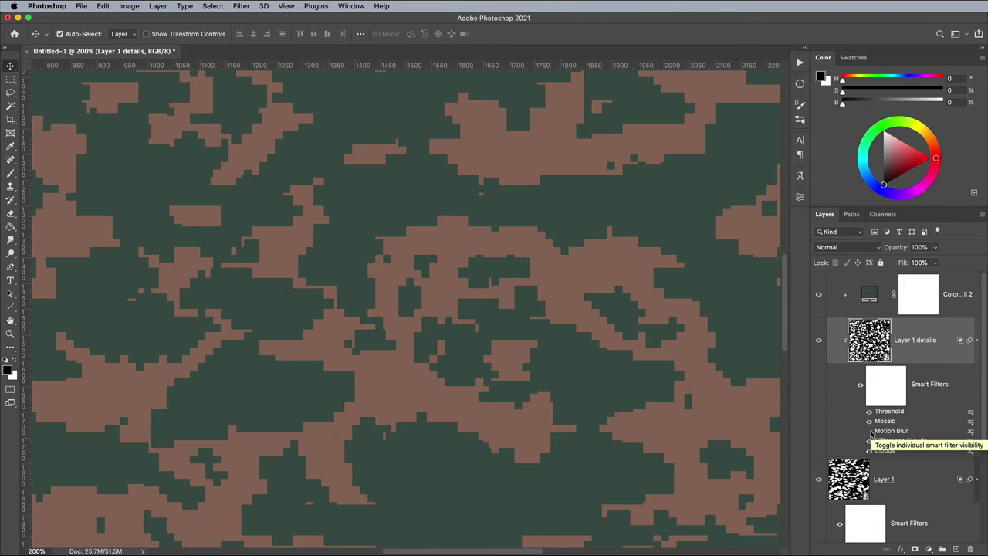
double_click(884, 411)
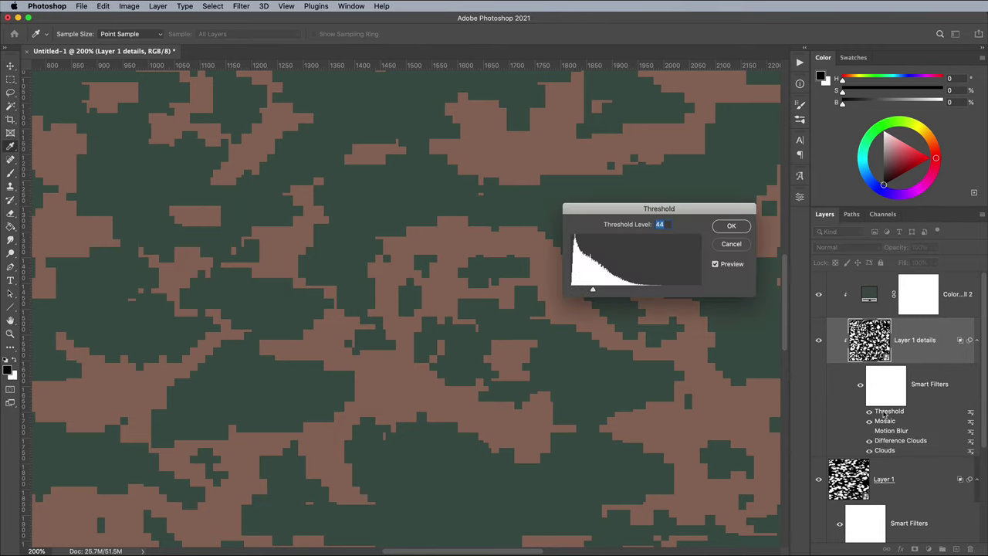
left_click_drag(595, 292, 600, 290)
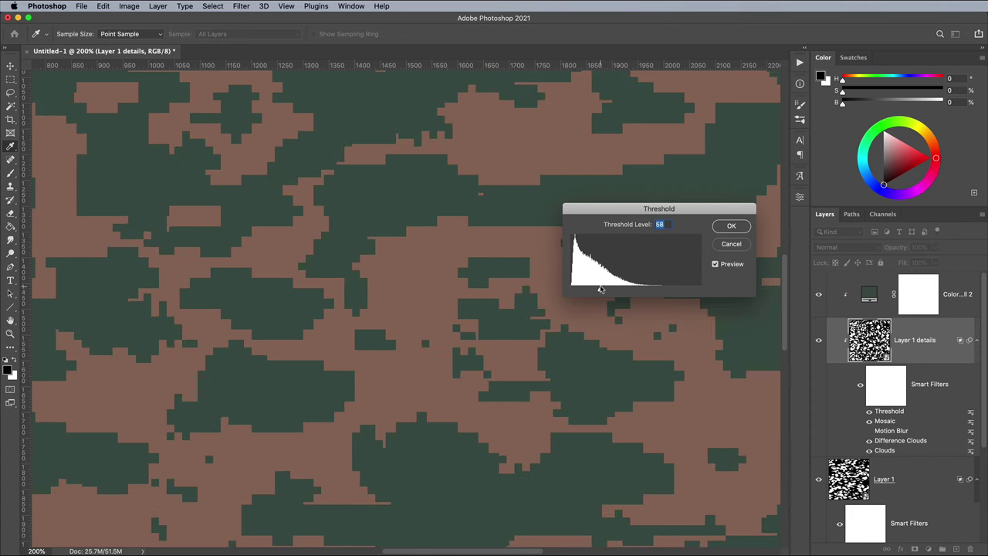
left_click(731, 226)
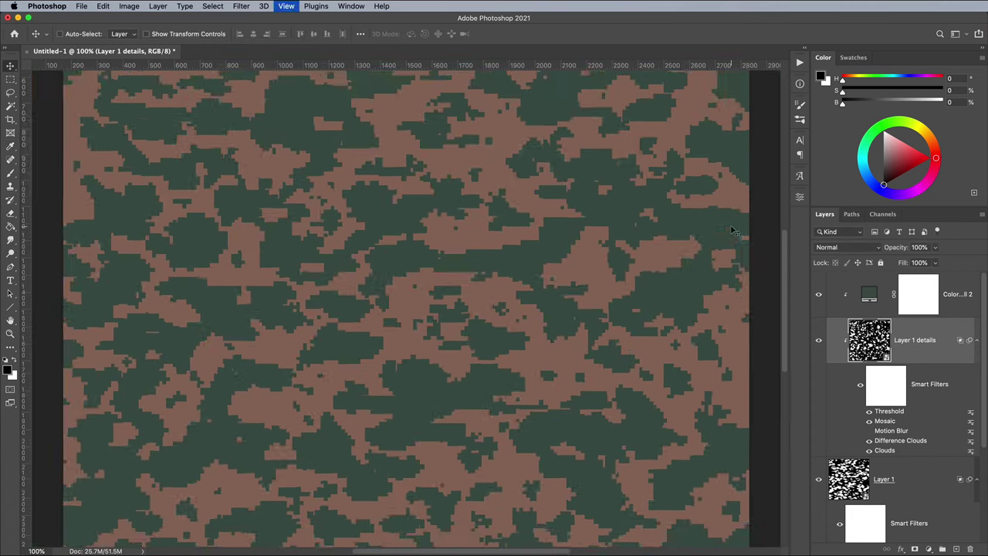
key("super+minus")
Compare with Layer 1 details hidden, then retune the Threshold filters on Layer 1 and Layer 1 details.
left_click(818, 341)
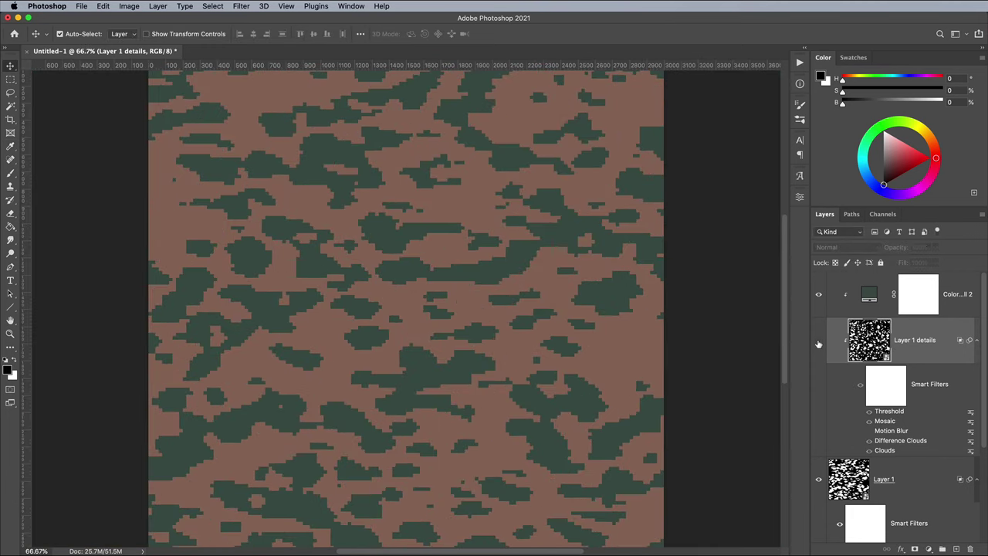
left_click(818, 341)
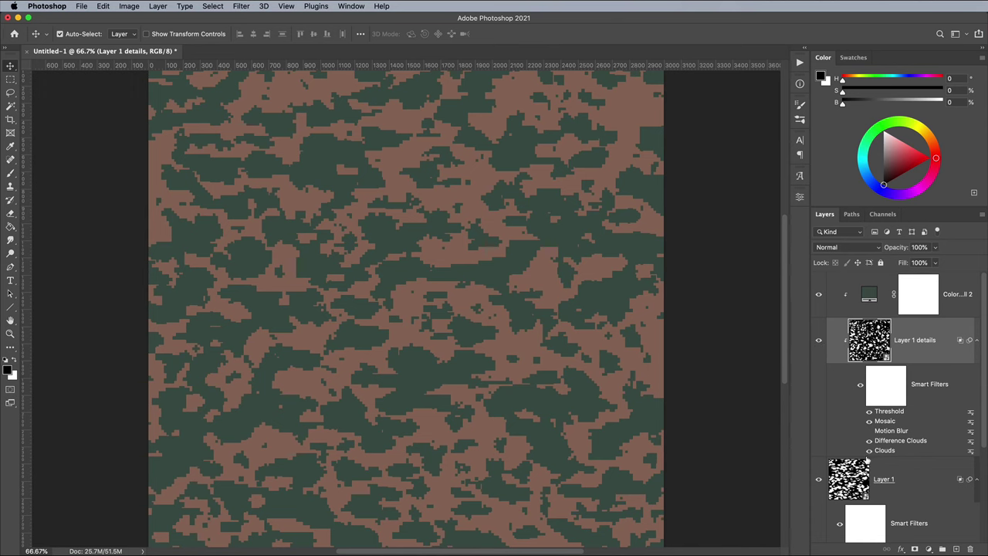
scroll(867, 458, "down", 3)
double_click(870, 493)
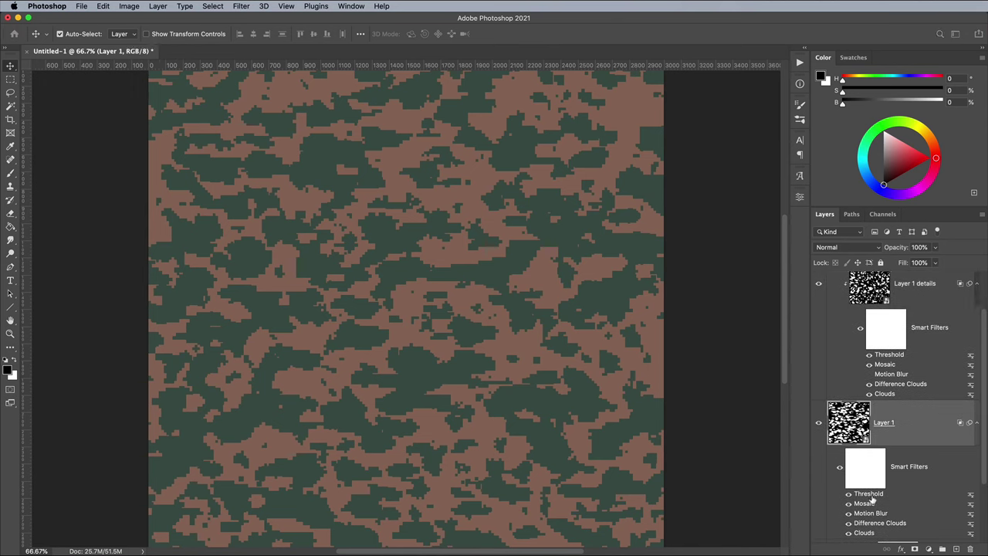
key("Return")
left_click(877, 355)
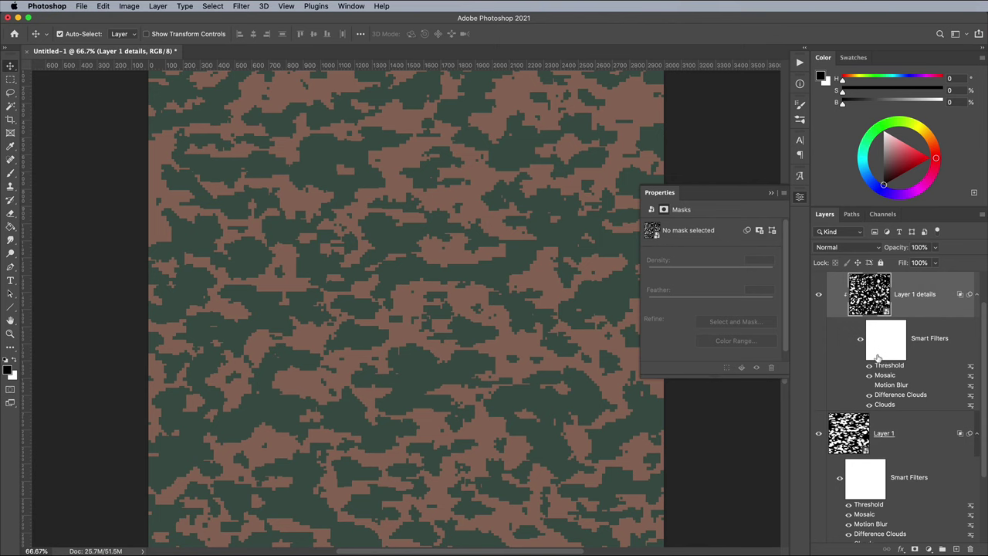
left_click_drag(595, 288, 606, 287)
left_click(737, 225)
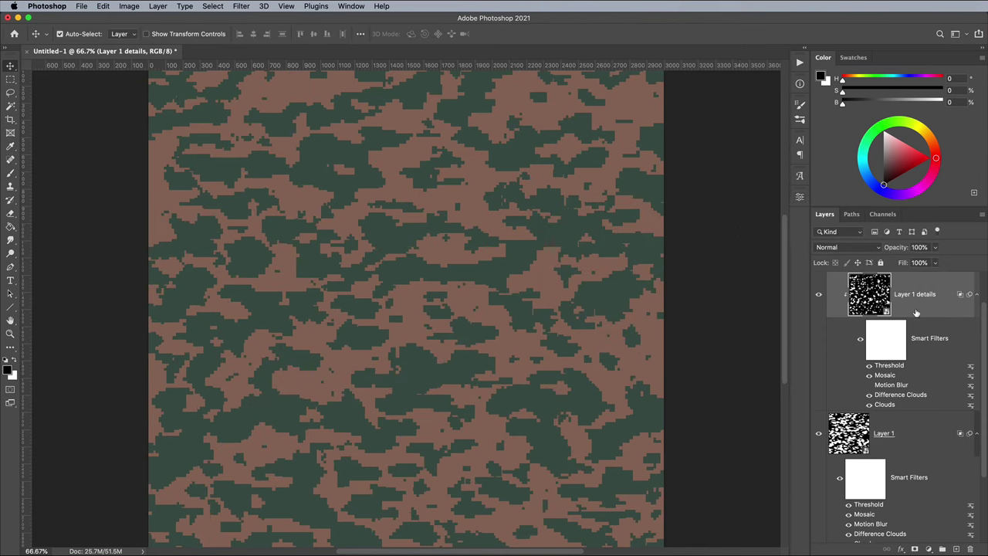
Group Color Fill 2 through Layer 1 into a group named Colour 1.
scroll(922, 314, "up", 2)
left_click(954, 289)
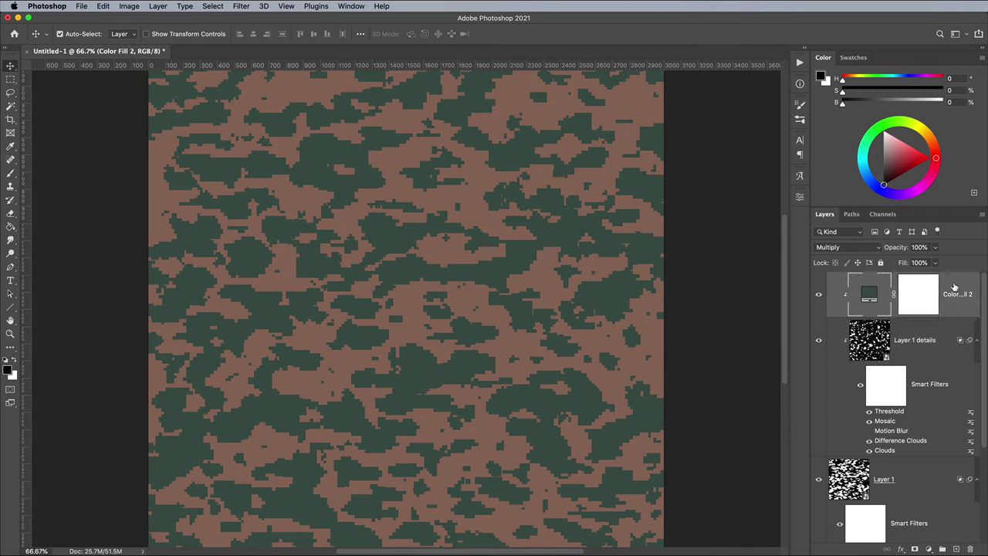
left_click(925, 480, "shift")
key("super+g")
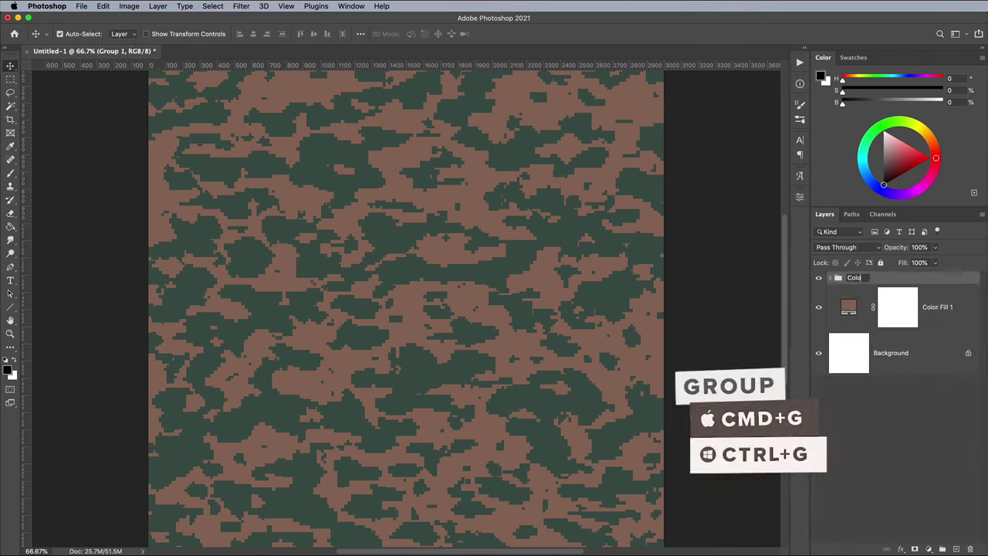
key("Return")
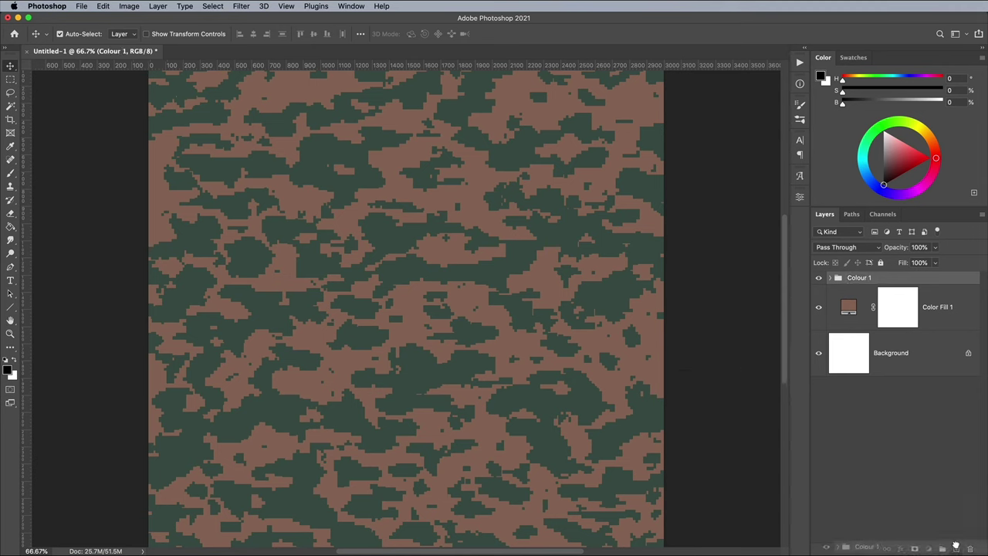
Duplicate the Colour 1 group and rename the copy Colour 2.
key("super+j")
double_click(879, 279)
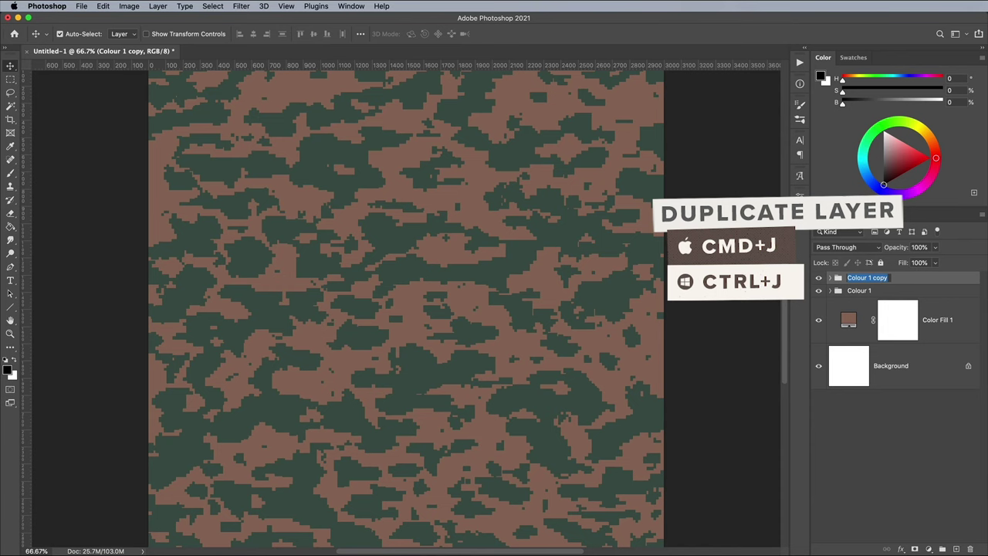
key("Right")
key("BackSpace")
key("BackSpace")
key("BackSpace")
key("Return")
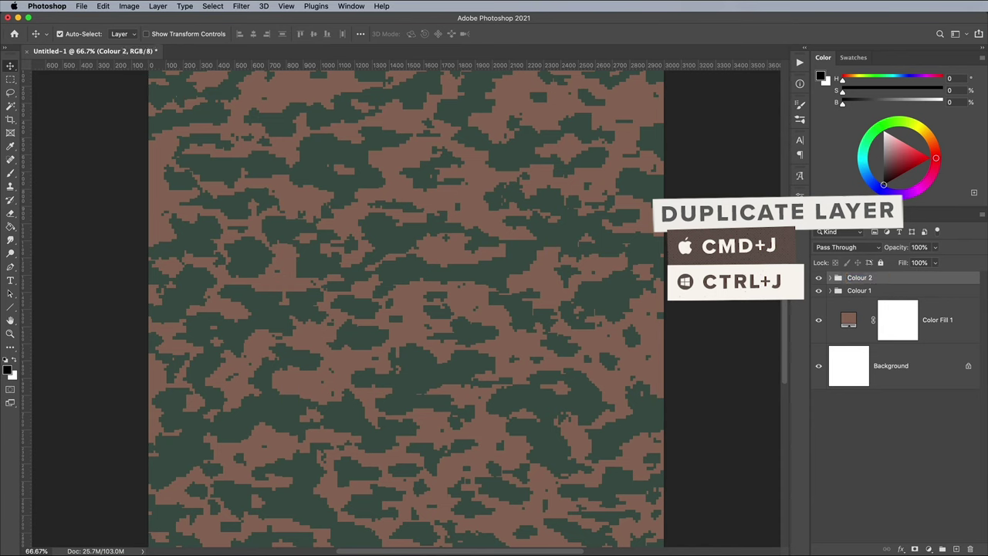
Change the Colour 2 fill to near-black #2f2931.
left_click(830, 278)
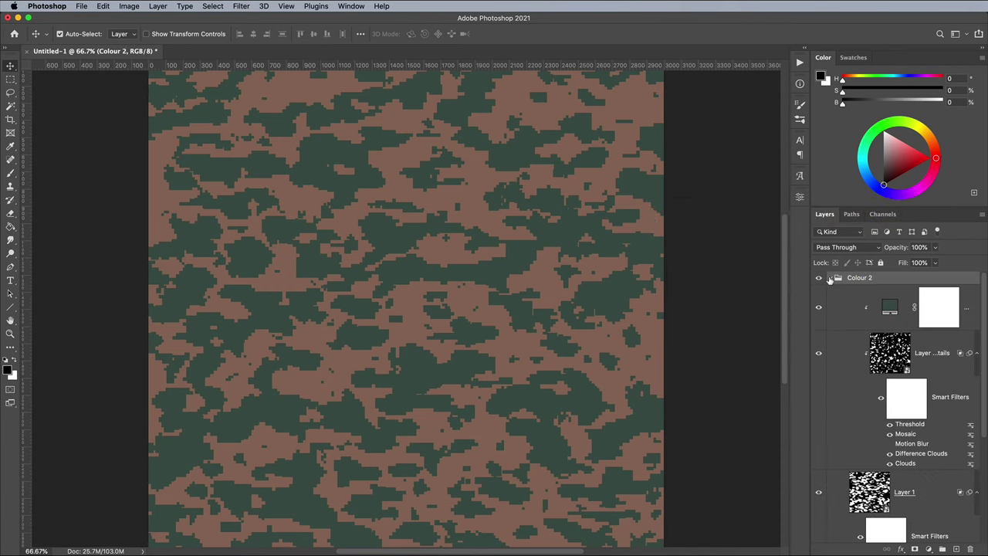
double_click(889, 308)
type("2f2")
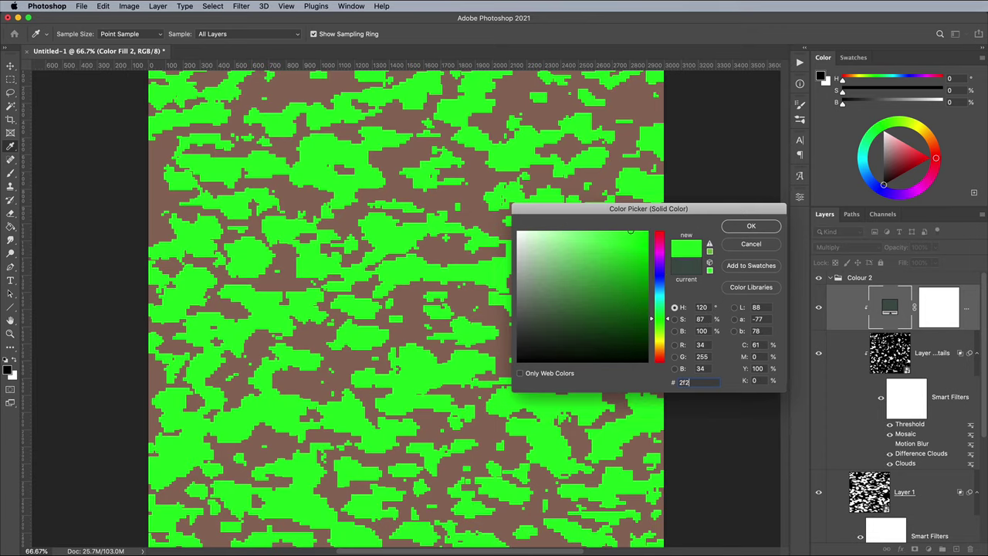
type("931")
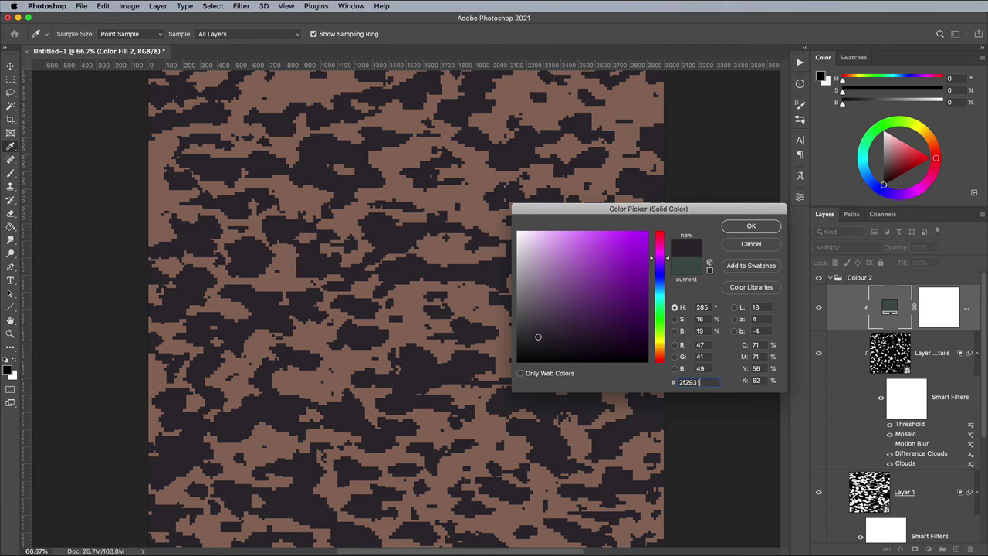
key("Return")
Raise the Threshold level on Colour 2's Layer 1 to enlarge the patches.
key("alt+bracketleft")
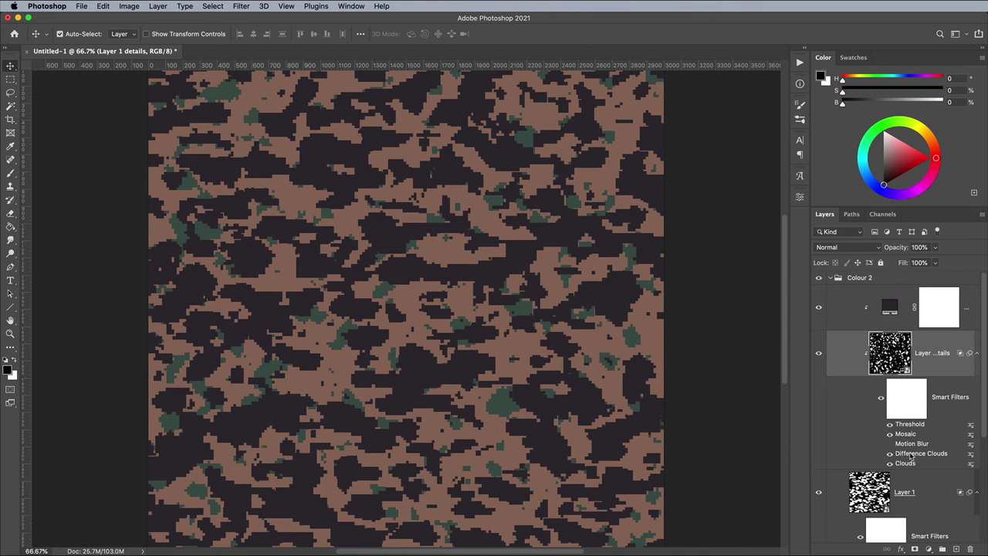
scroll(911, 457, "down", 5)
key("alt+bracketleft")
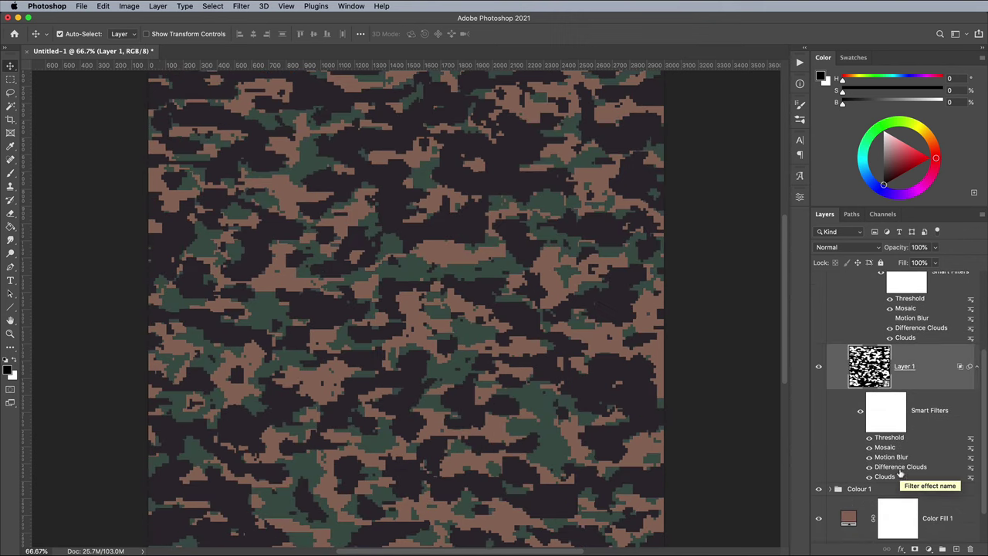
double_click(892, 438)
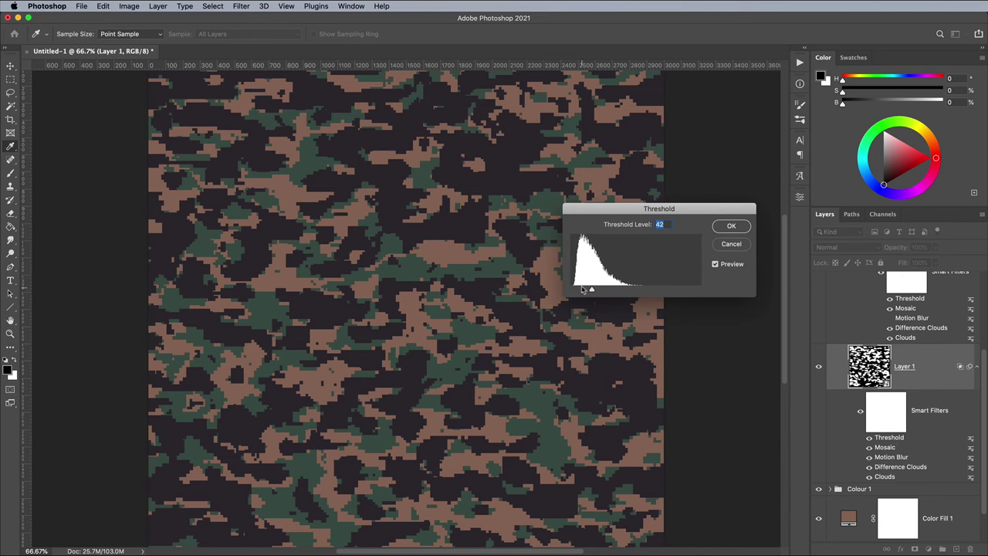
left_click_drag(582, 288, 600, 291)
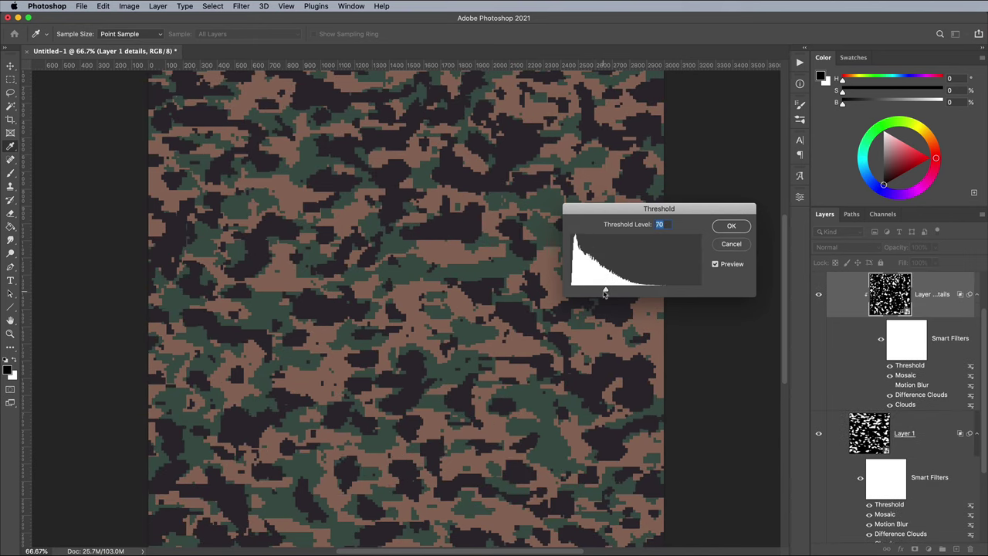
key("Return")
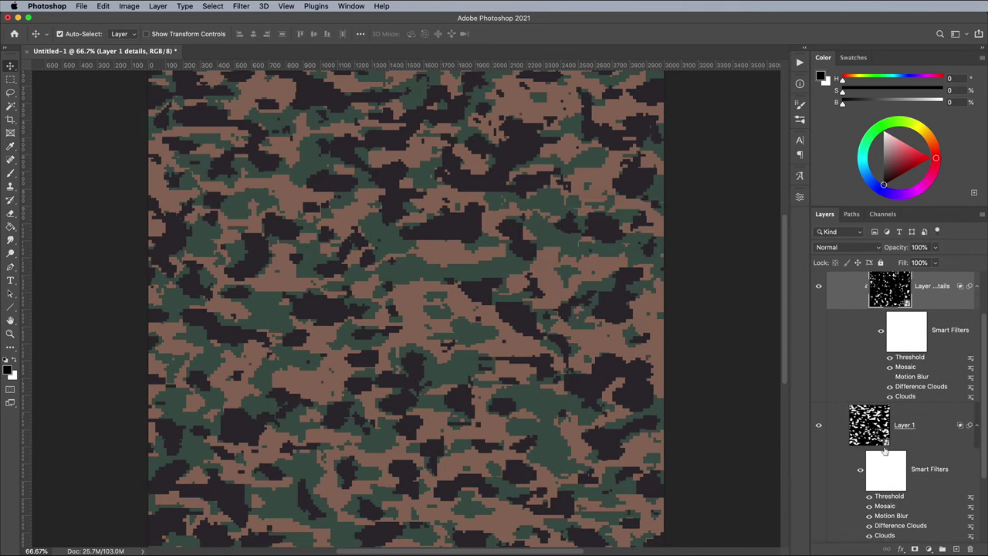
Increase Layer 1's Motion Blur distance to 251 and regenerate Difference Clouds.
double_click(898, 520)
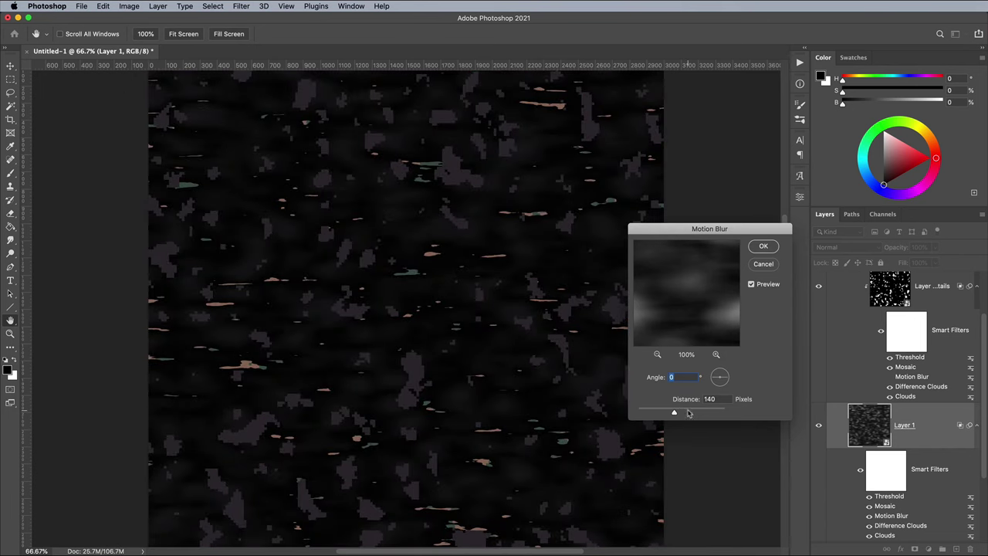
left_click(688, 413)
left_click(763, 247)
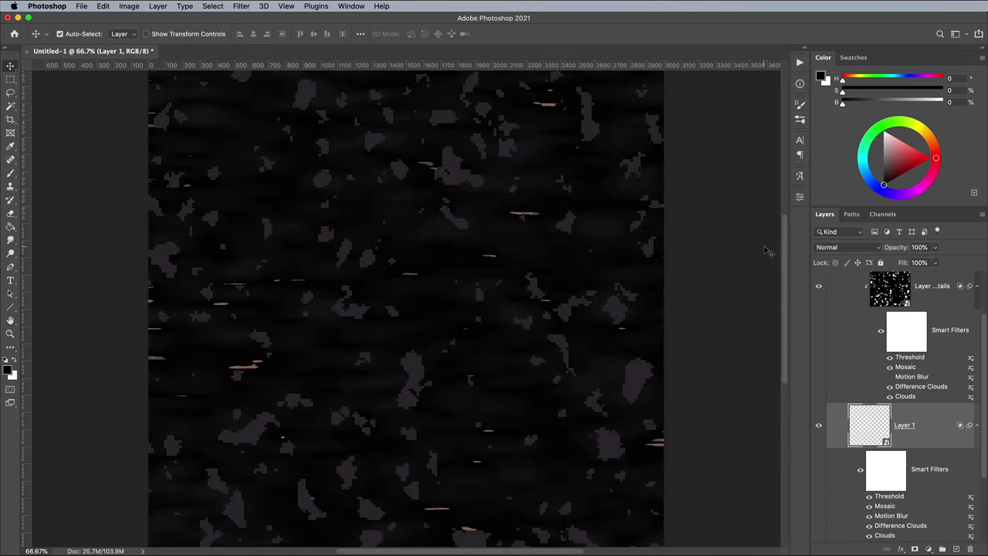
double_click(899, 526)
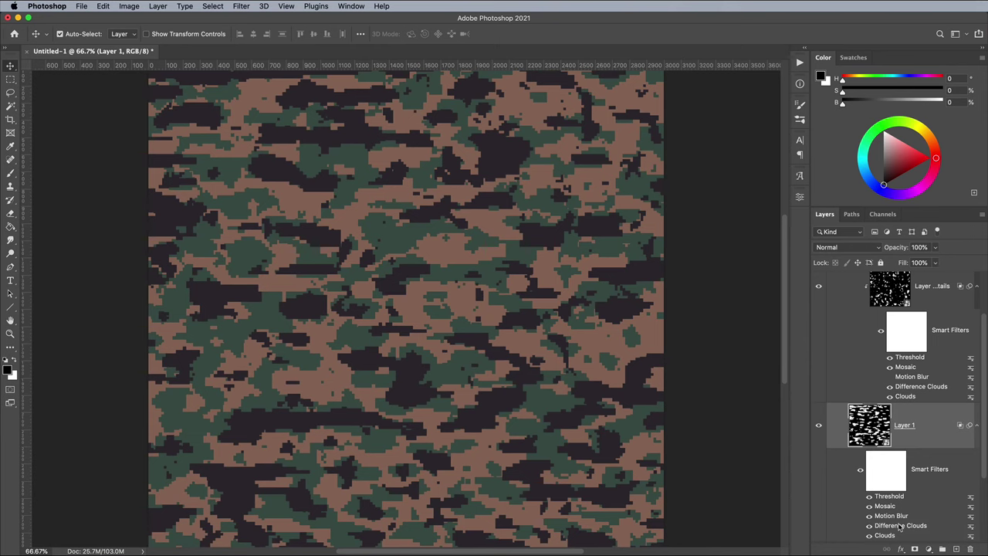
scroll(911, 401, "up", 3)
Duplicate the Colour 2 group and name the copy Colour 3.
left_click(830, 278)
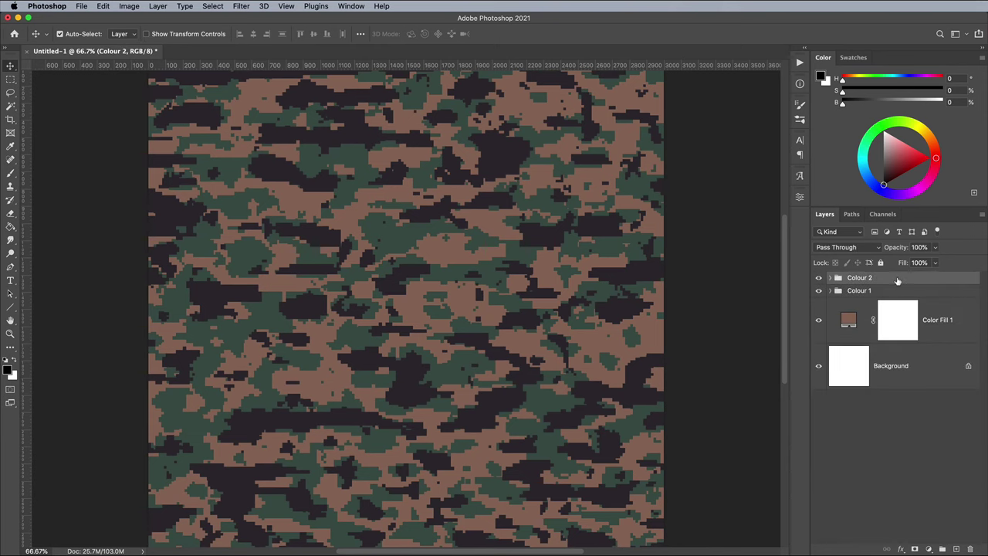
left_click_drag(899, 282, 942, 548)
double_click(877, 278)
type("Colour 3")
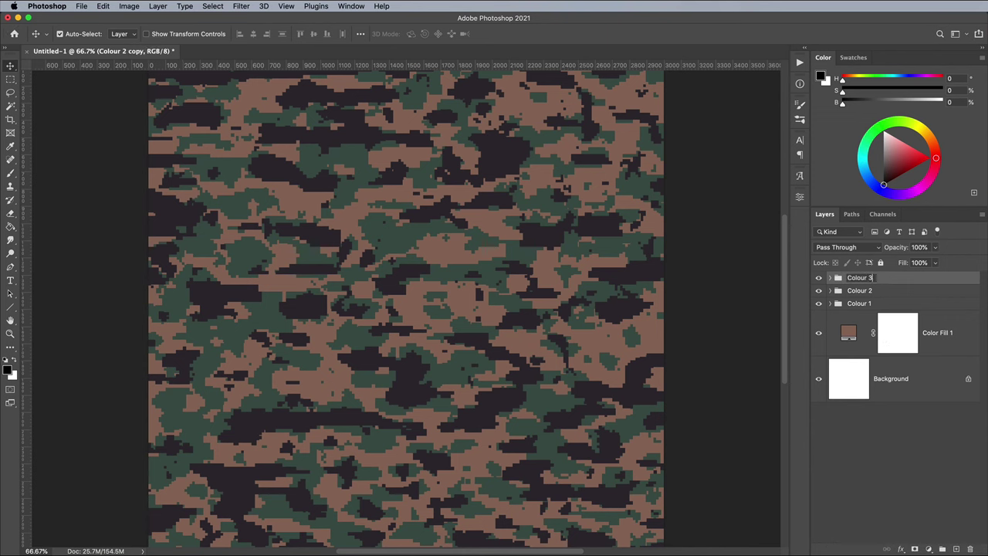
key("Return")
Change the Colour 3 fill colour to beige #b0978b.
left_click(831, 279)
double_click(888, 308)
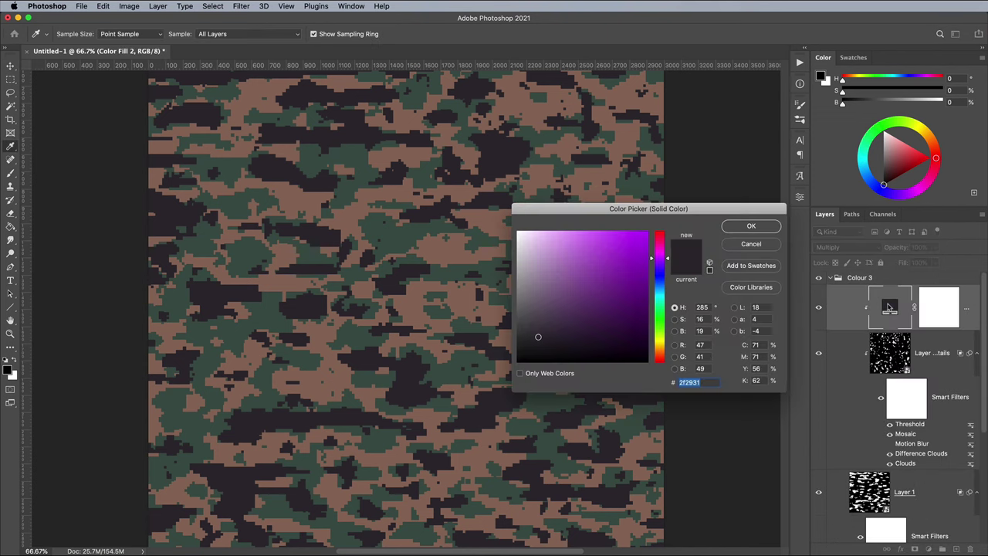
type("b09")
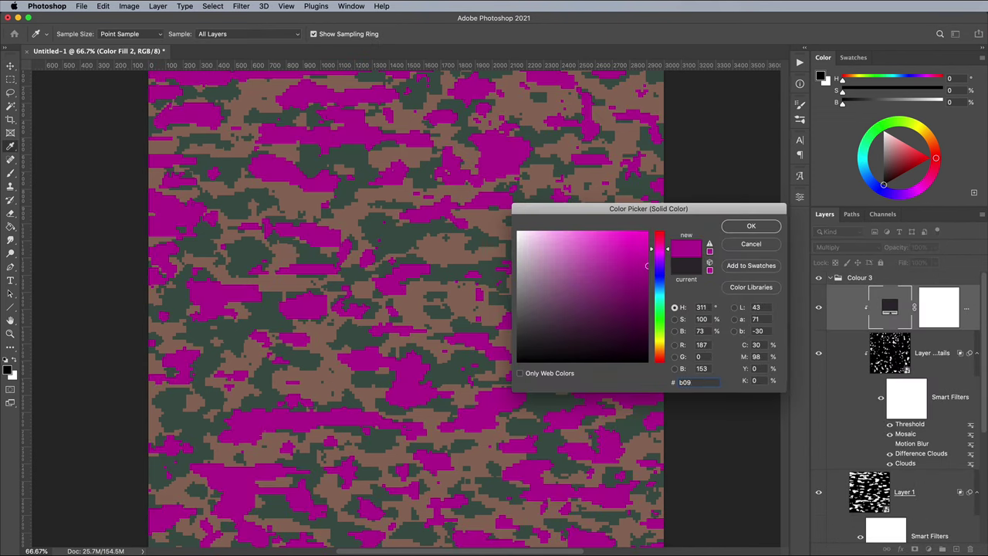
type("78b")
key("Return")
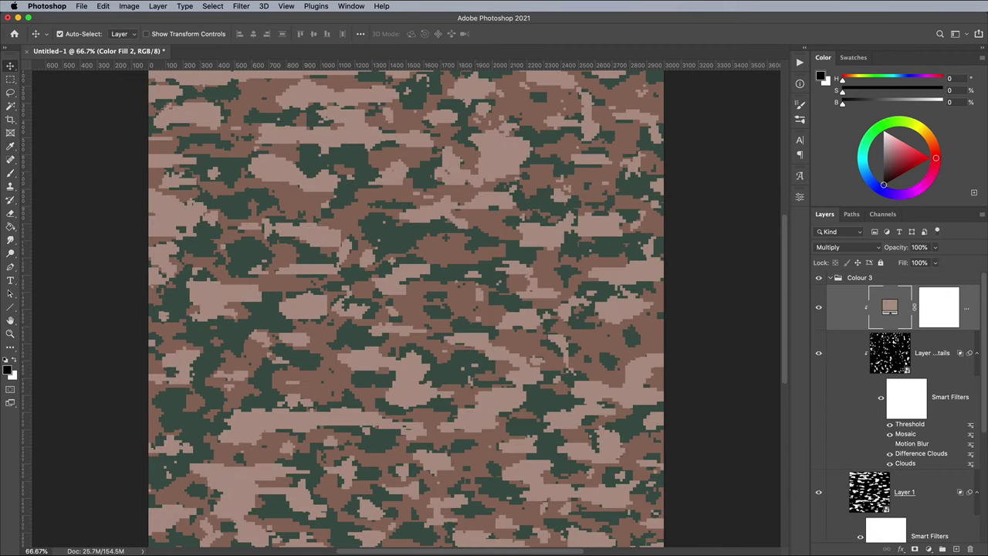
Turn off the Motion Blur smart filter on Colour 3's Layer 1.
left_click(910, 461)
scroll(910, 460, "down", 3)
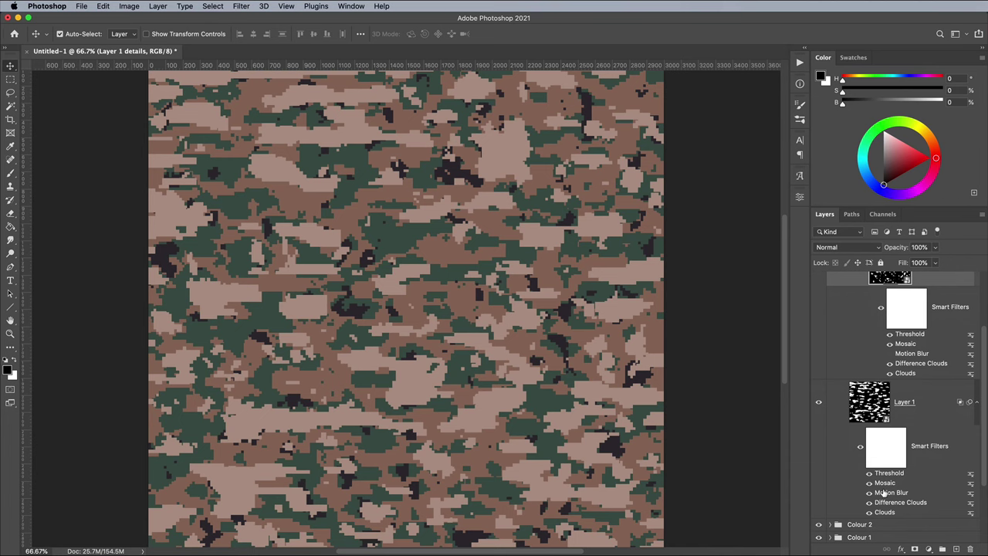
left_click(869, 492)
left_click(889, 507)
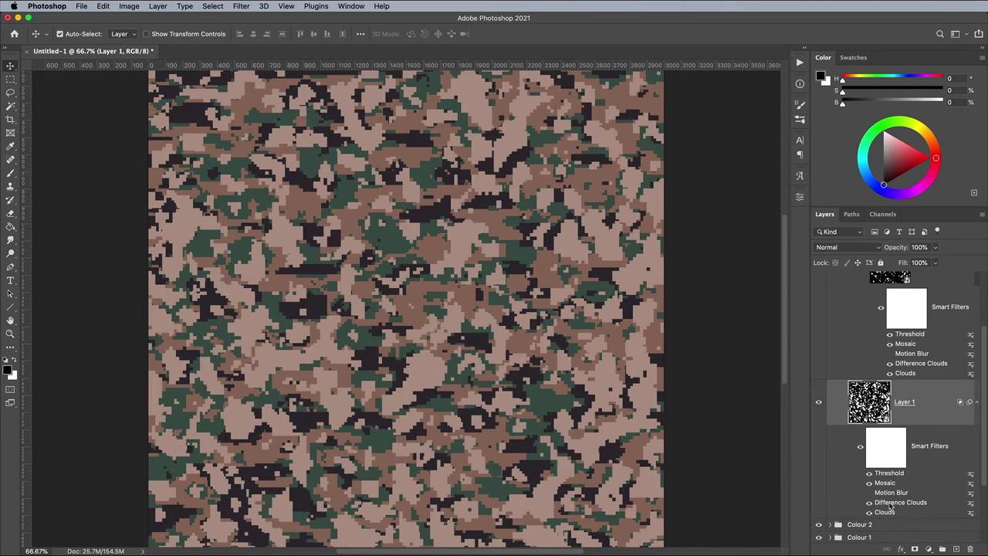
Raise Layer 1's Threshold to 95 to shrink the beige patches.
double_click(889, 473)
left_click_drag(603, 290, 610, 287)
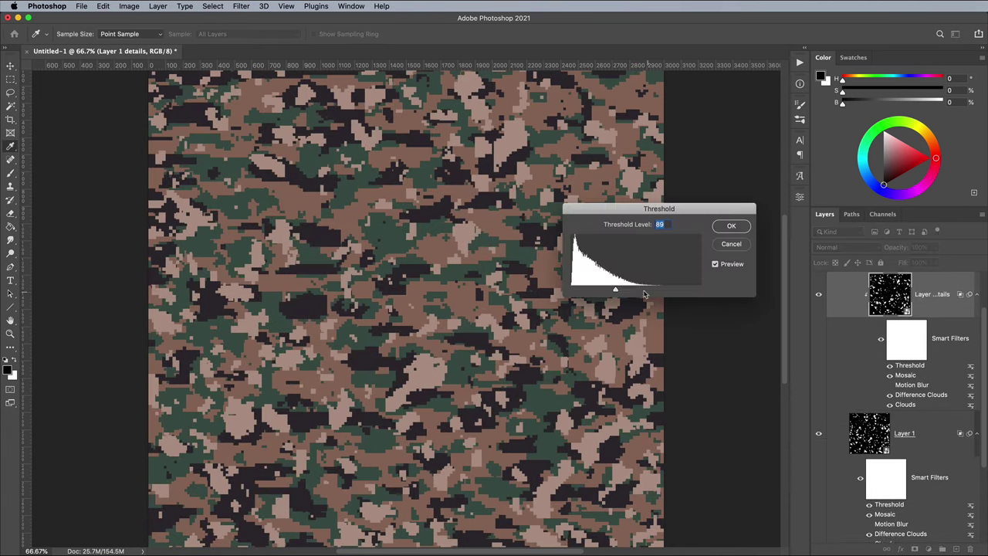
left_click_drag(613, 280, 633, 280)
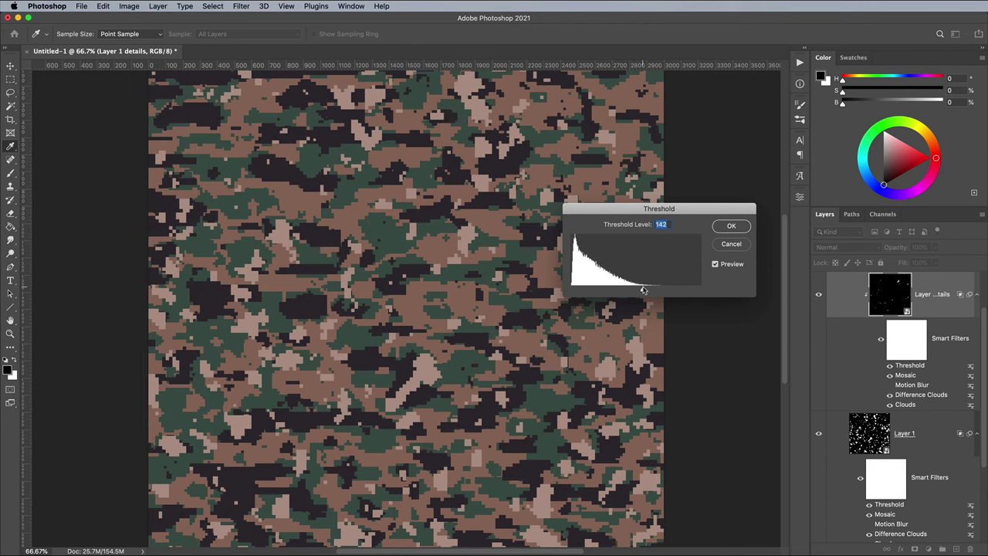
left_click(728, 224)
double_click(892, 503)
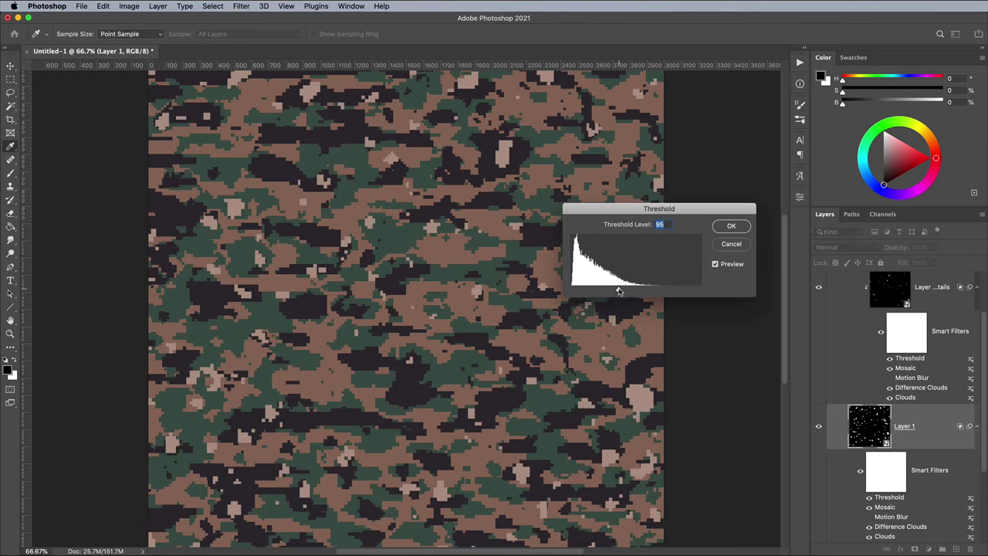
left_click(728, 227)
scroll(871, 338, "up", 2)
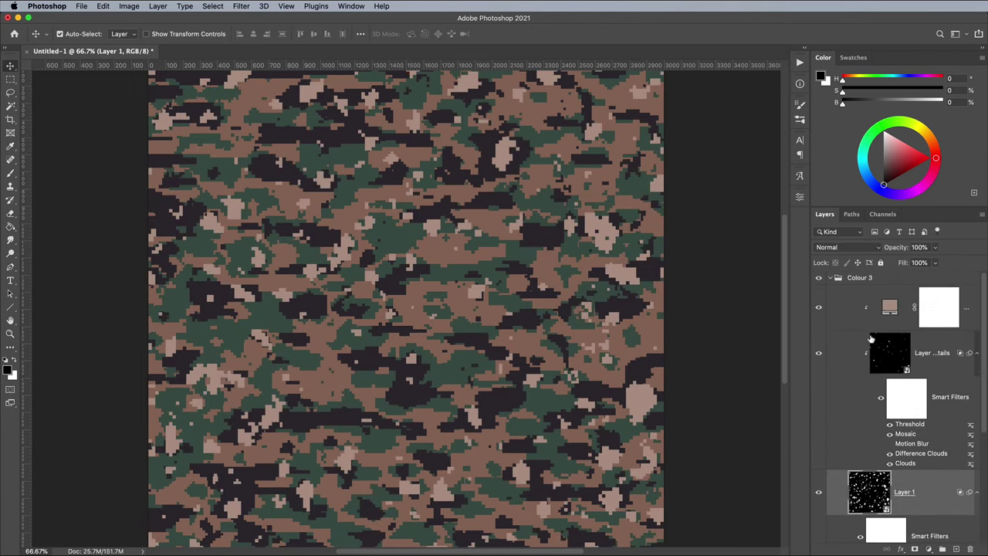
Collapse the Colour 3 group and zoom in to inspect the pixel squares.
left_click(830, 278)
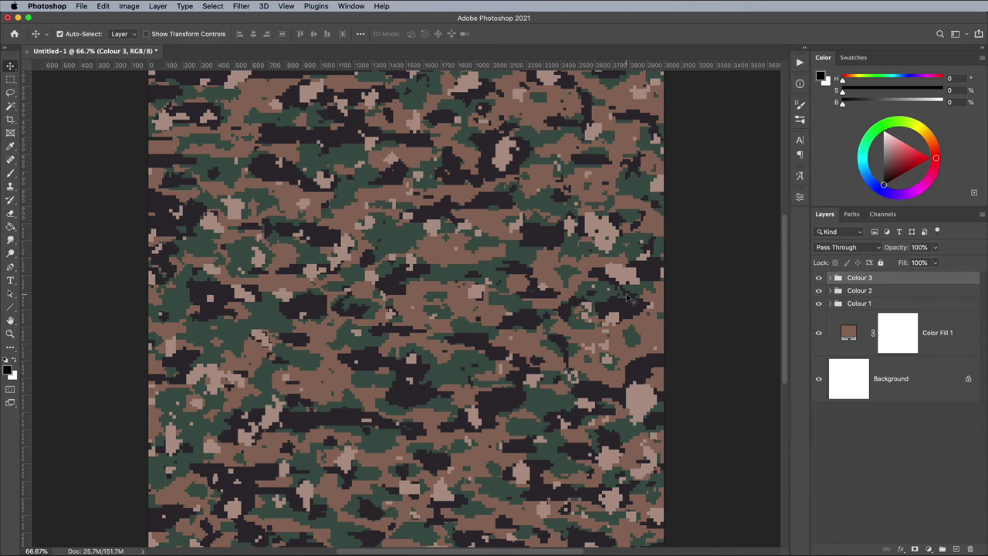
key("super+equal")
key("super+equal")
key("super+minus")
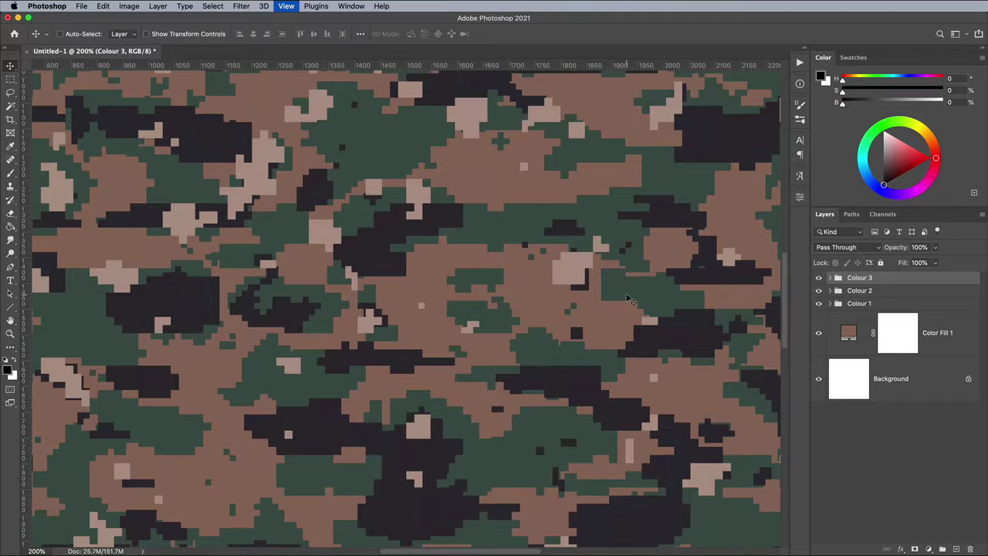
key("super+minus")
key("super+minus")
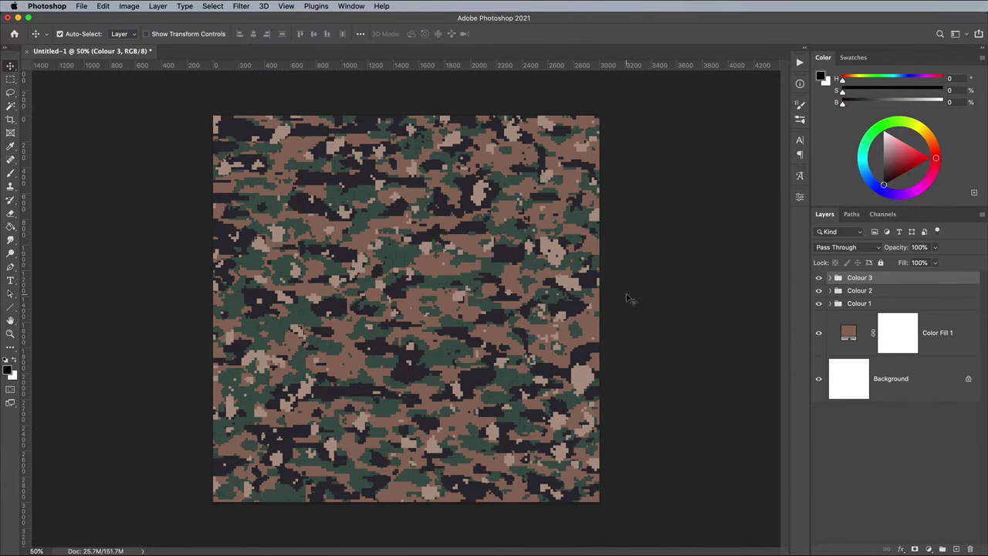
Enlarge the canvas to 5000×5000 px via Canvas Size.
left_click(129, 6)
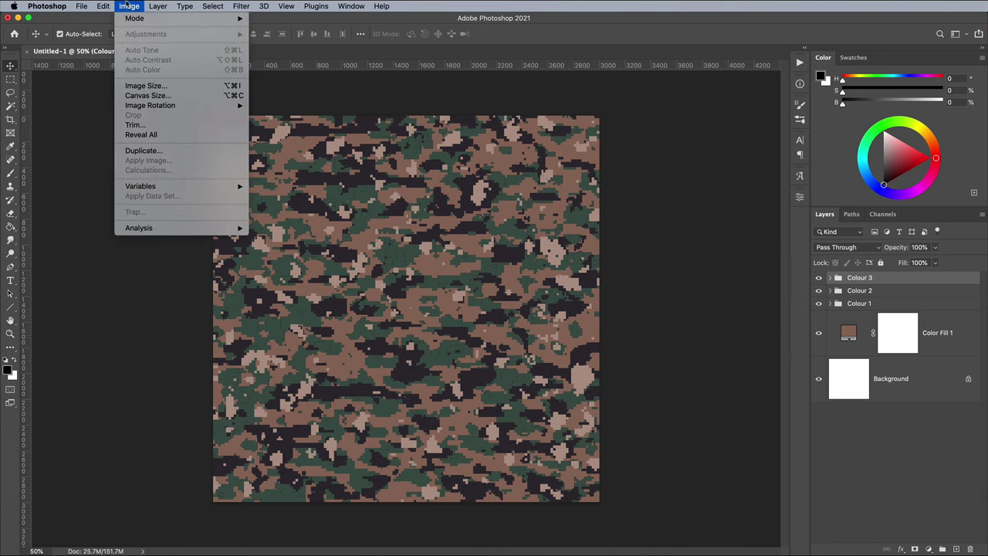
left_click(147, 95)
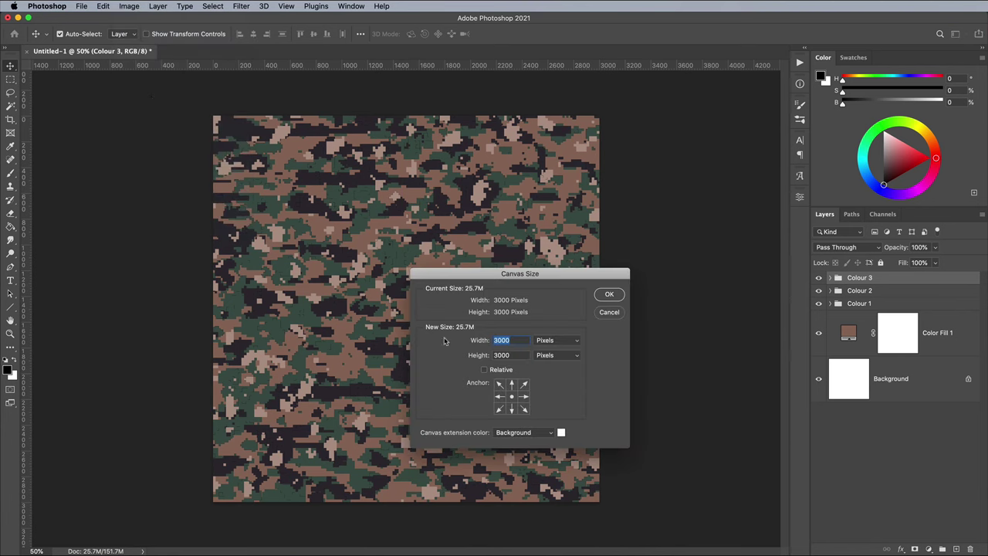
type("5000")
key("Tab")
type("5000")
key("Return")
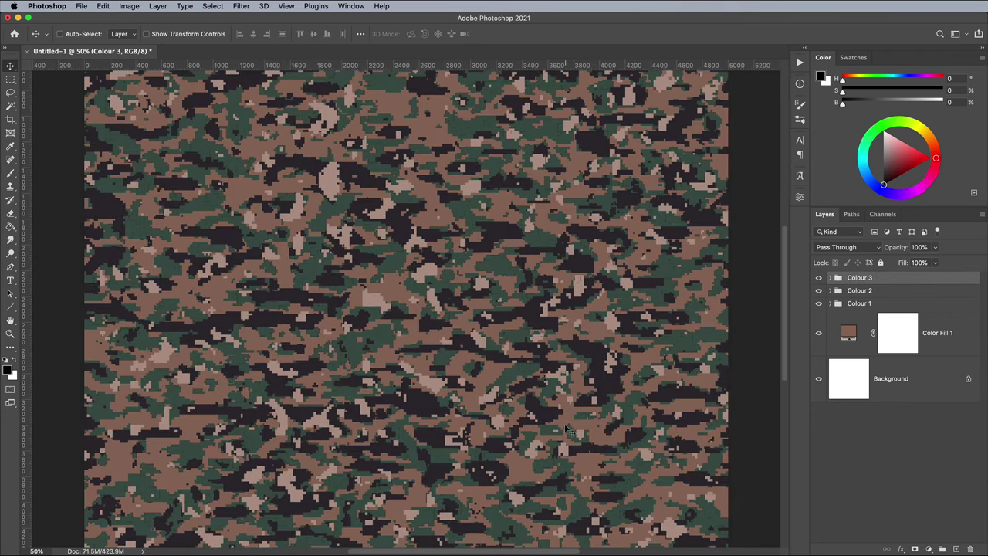
Inspect the enlarged pattern, then undo back to the original canvas size.
key("super+minus")
key("super+plus")
key("super+plus")
key("super+plus")
key("super+plus")
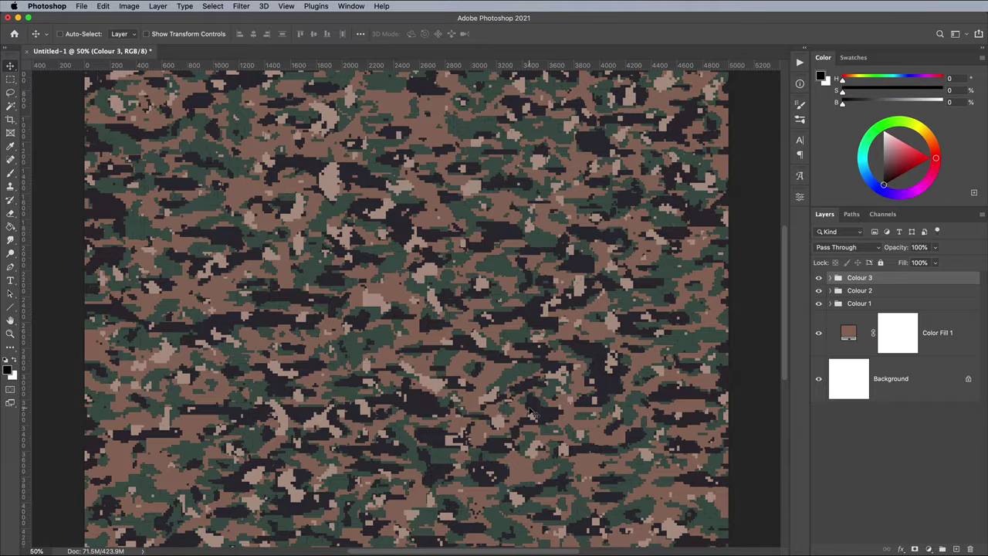
key("super+minus")
key("super+minus")
key("super+minus")
key("super+minus")
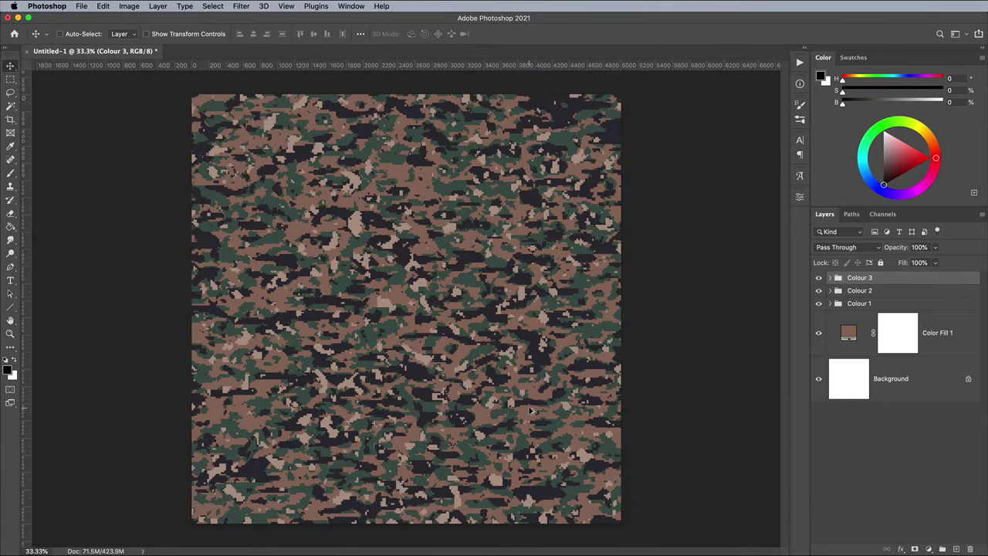
key("super+z")
key("super+plus")
key("super+plus")
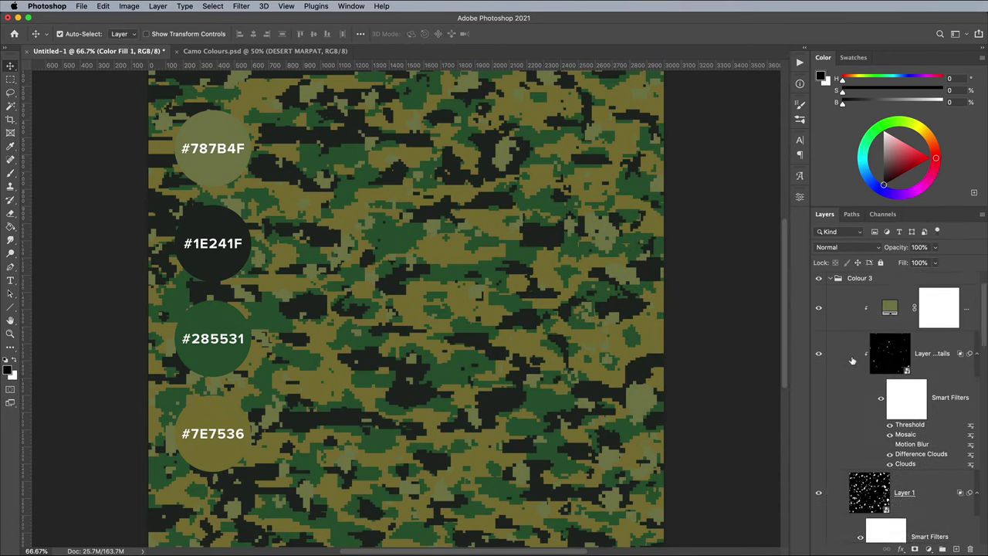
Hide the olive and desert palette reference swatch layers.
left_click(818, 297)
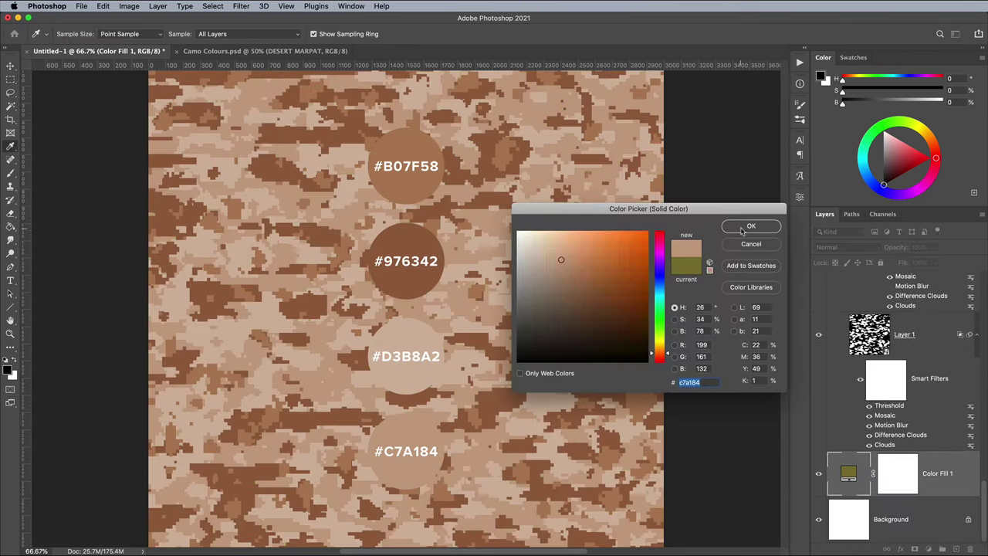
left_click(816, 296)
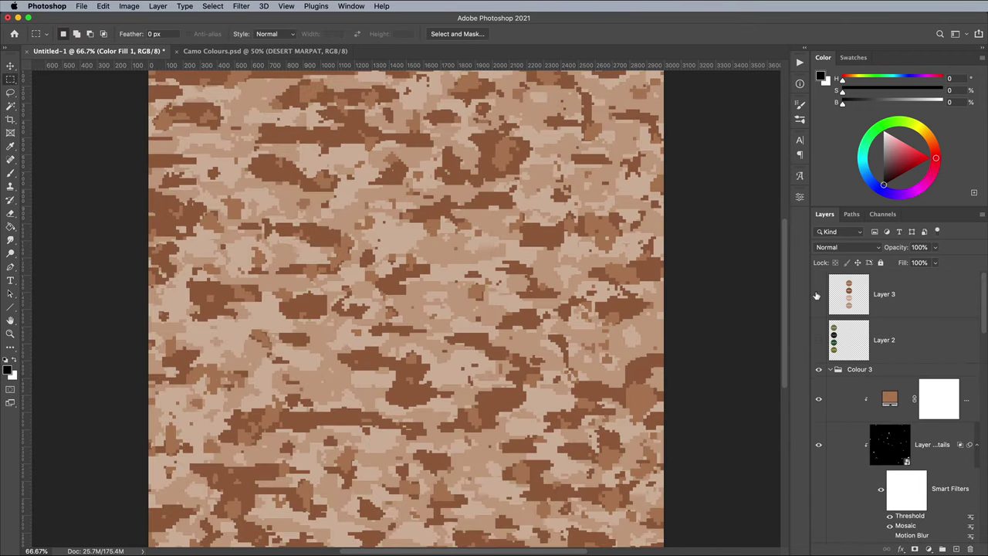